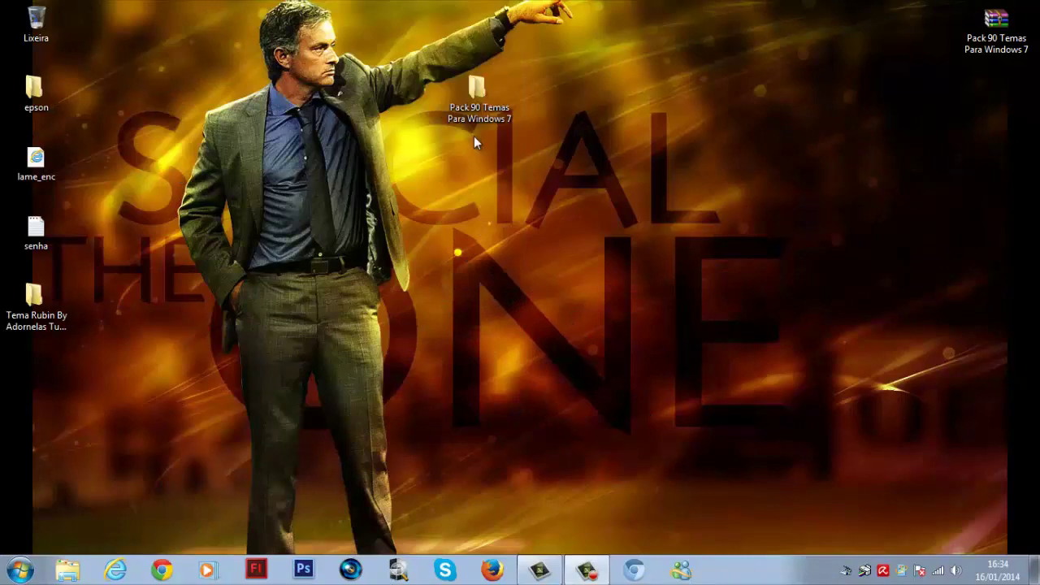
Place the Pack 90 Temas Para Windows 7 folder and its archive side by side along the desktop's upper edge.
drag(477, 93, 625, 31)
drag(1029, 41, 768, 32)
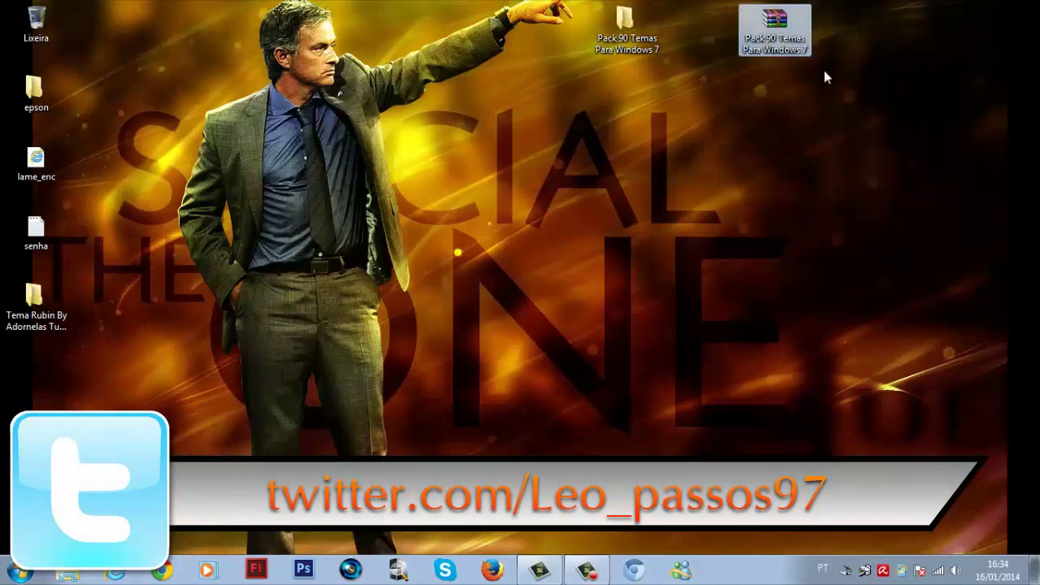
drag(319, 2, 430, 237)
right_click(430, 235)
right_click(308, 2)
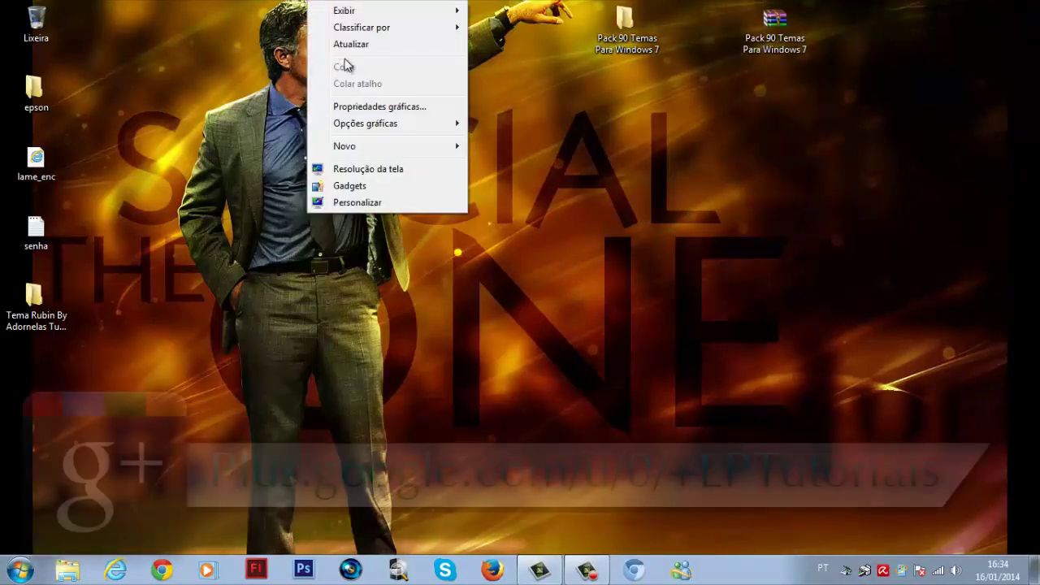
click(338, 47)
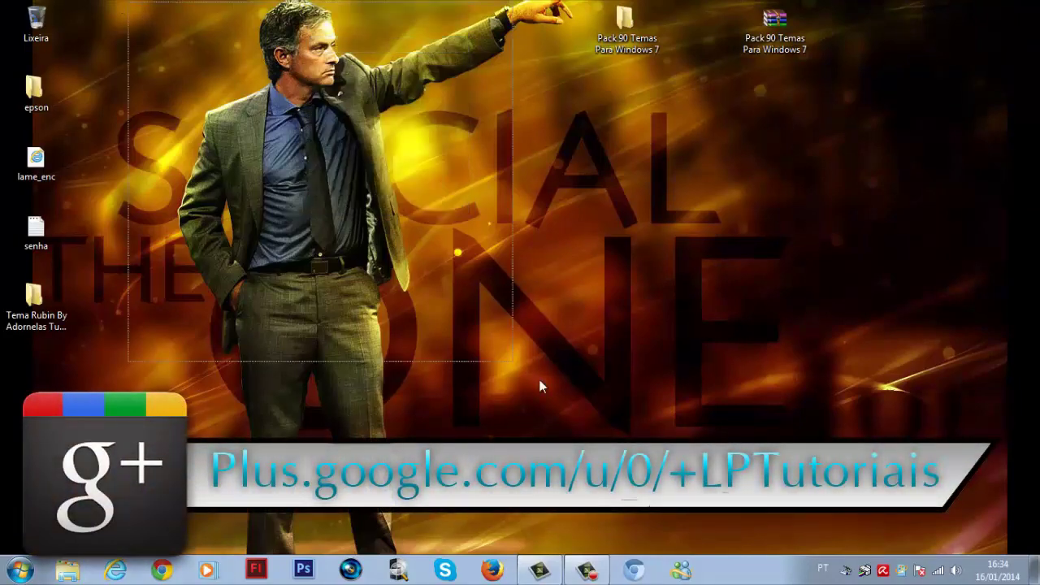
right_click(128, 3)
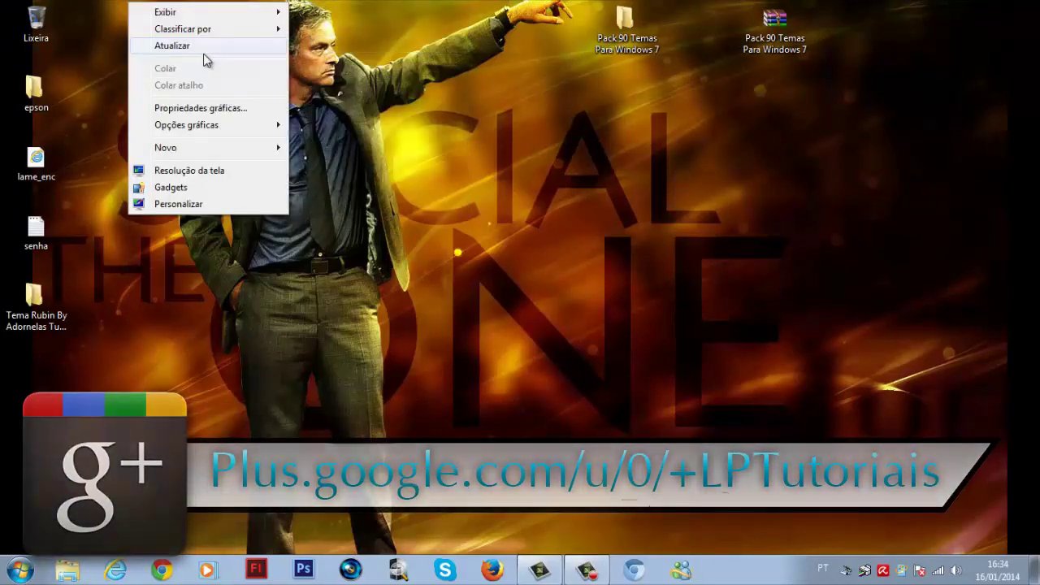
click(203, 49)
drag(145, 2, 582, 547)
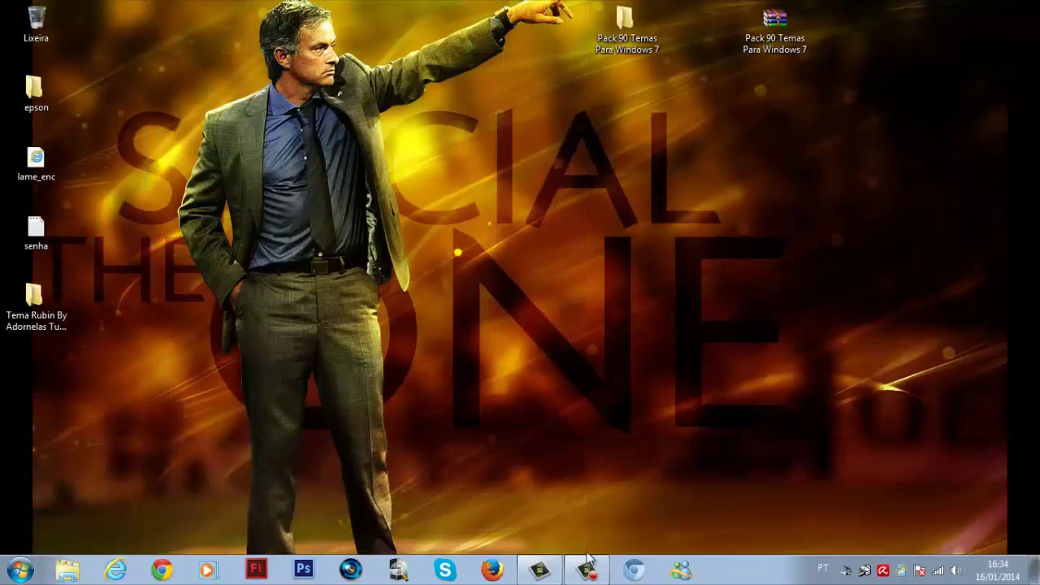
right_click(146, 2)
click(204, 44)
drag(143, 1, 586, 436)
right_click(143, 2)
click(165, 45)
drag(114, 1, 576, 391)
right_click(114, 2)
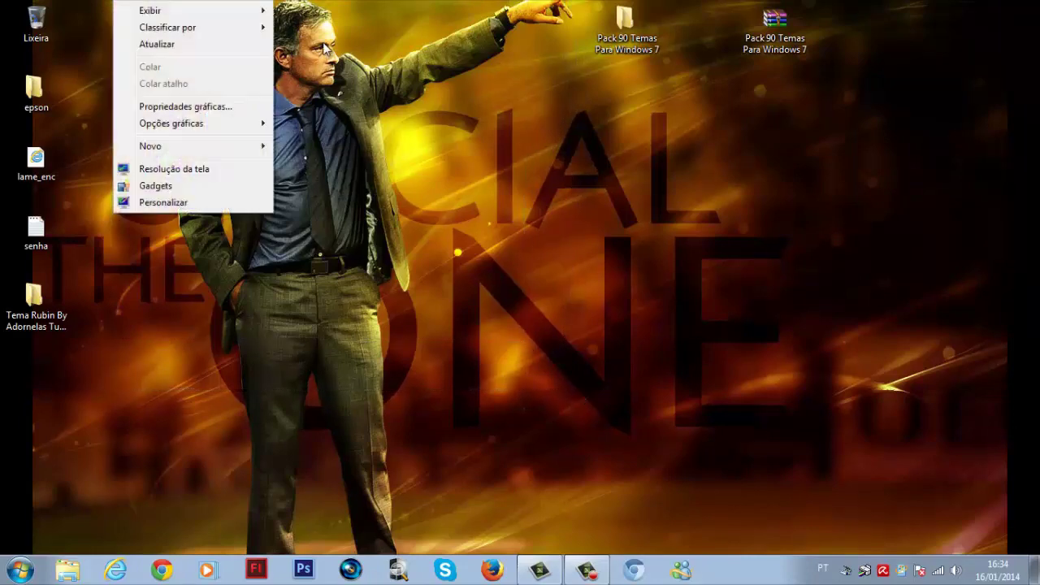
click(248, 46)
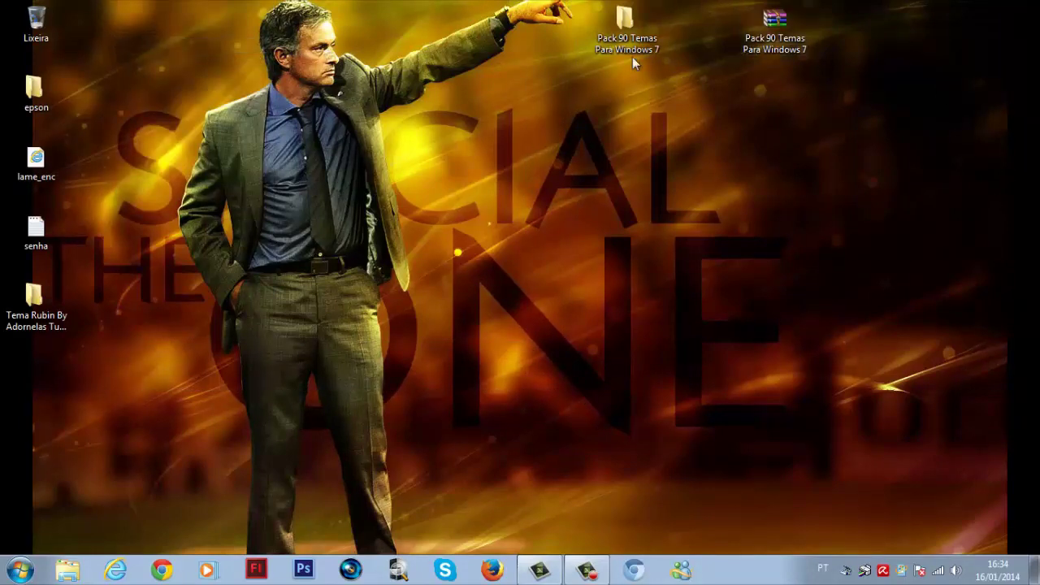
Reposition the Pack 90 Temas Para Windows 7 folder and archive on the desktop, with the archive one row below the folder.
drag(632, 57, 411, 57)
drag(759, 46, 611, 114)
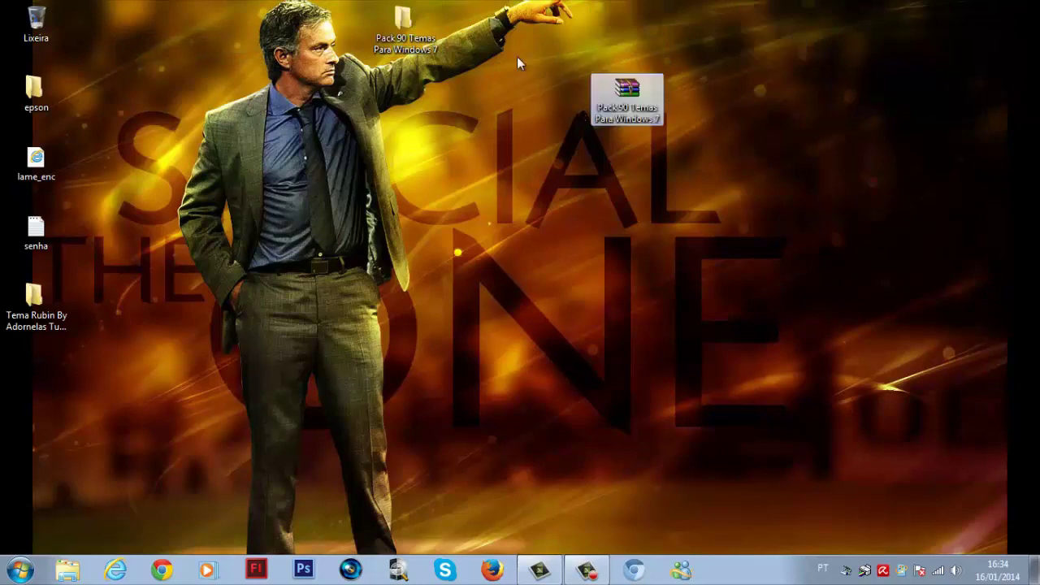
drag(518, 58, 935, 269)
drag(602, 23, 883, 298)
Extract the Pack 90 Temas Para Windows 7 archive directly onto the desktop with Extrair aqui.
click(629, 49)
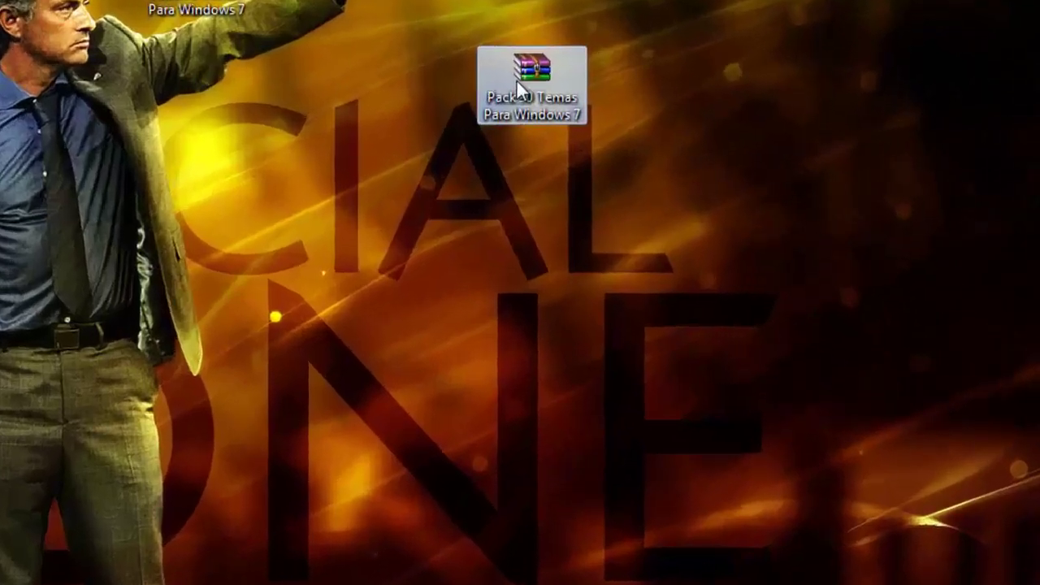
right_click(631, 105)
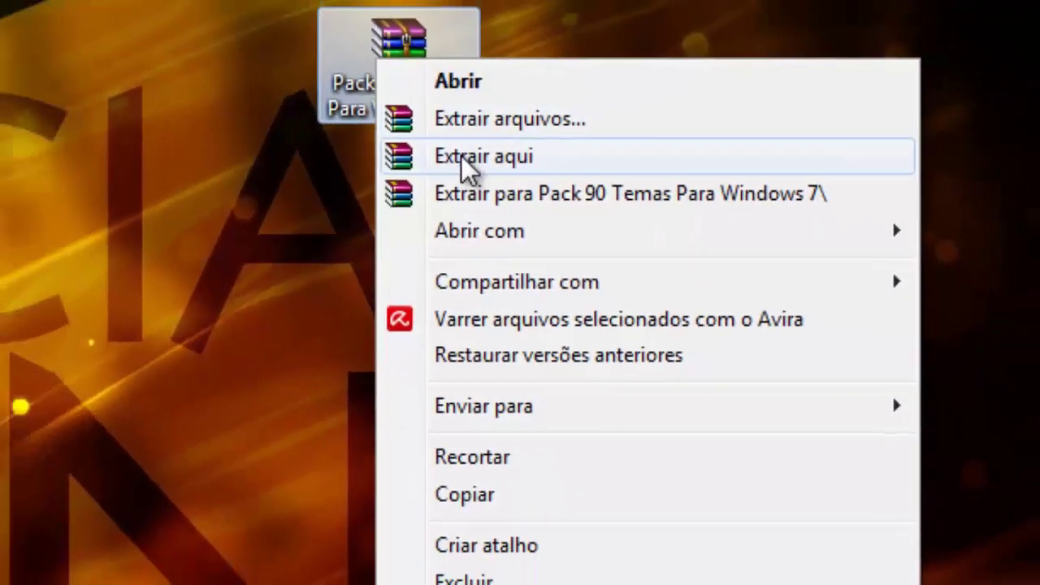
click(411, 161)
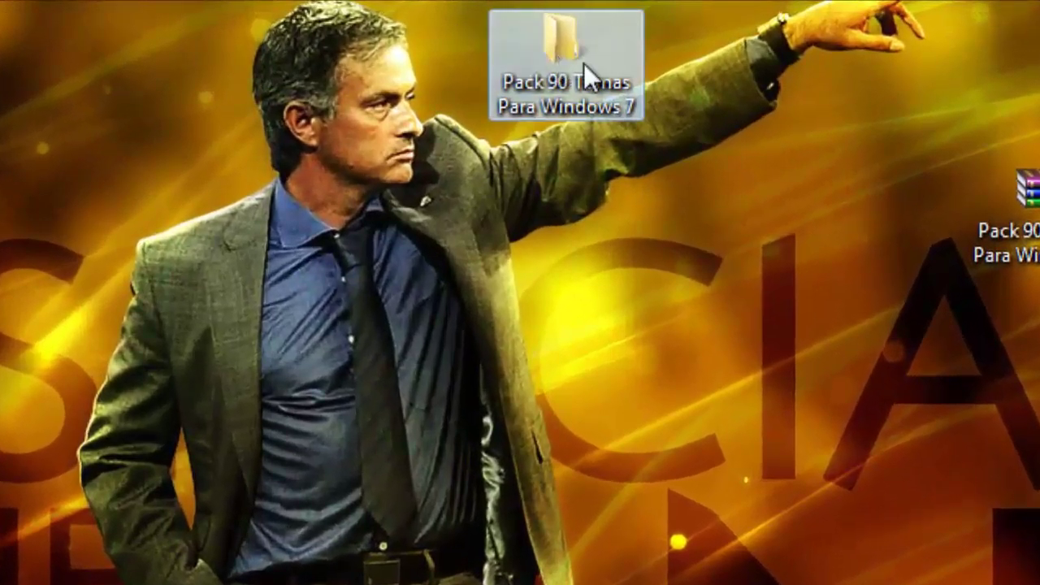
Open the Pack 90 Temas Para Windows 7 folder and its 90 temas para windows 7 subfolder.
click(463, 39)
double_click(581, 64)
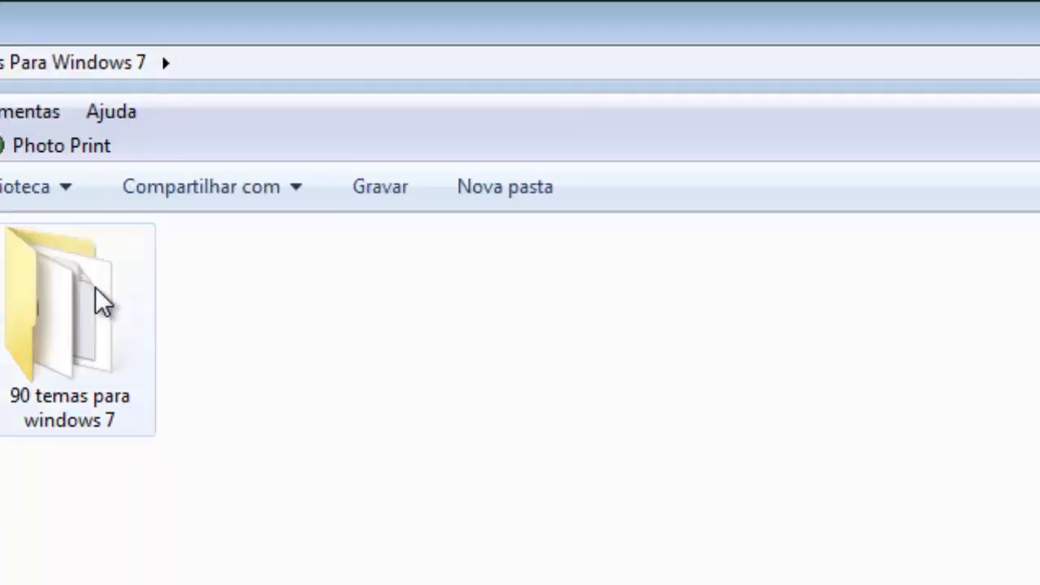
double_click(91, 350)
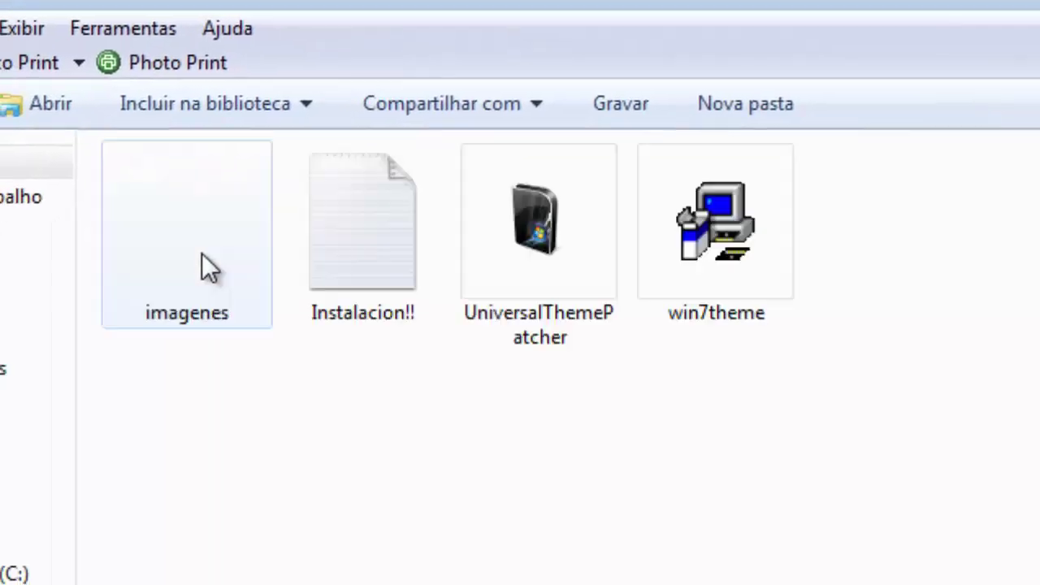
drag(915, 500, 166, 248)
click(234, 427)
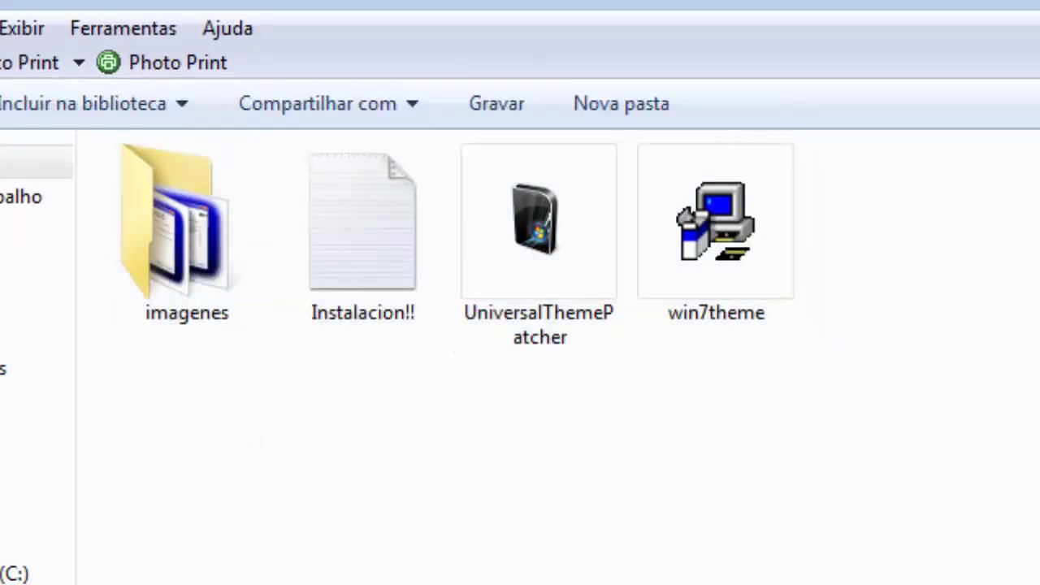
Run UniversalThemePatcher as administrator and agree to install it on the computer.
click(529, 253)
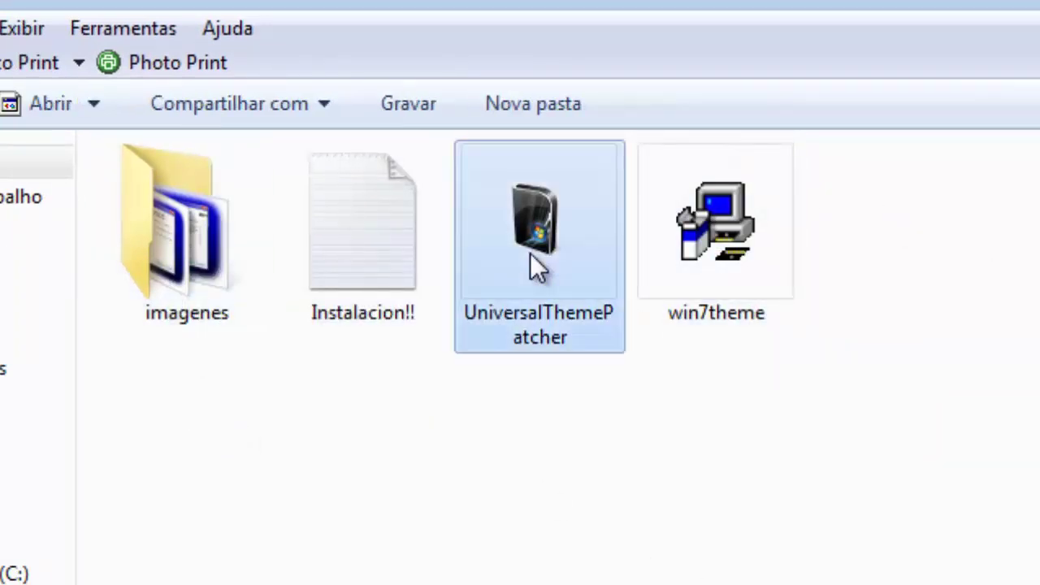
mouse_move(537, 249)
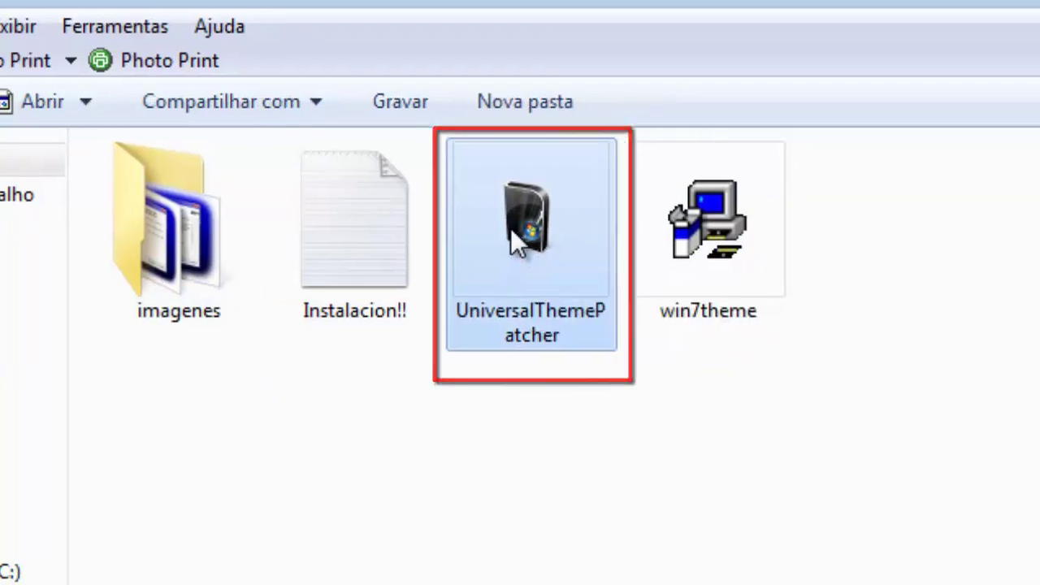
right_click(510, 227)
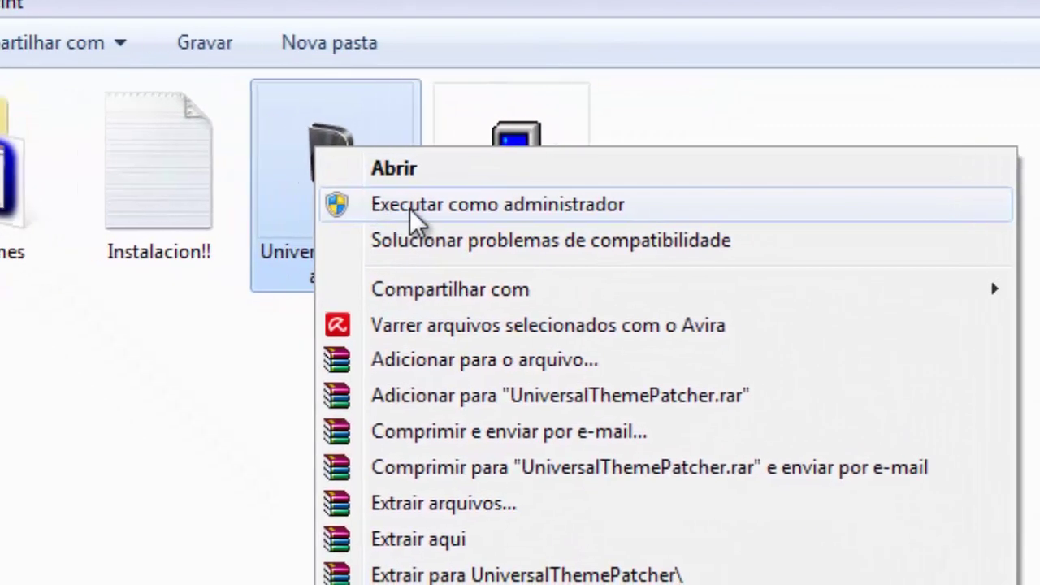
click(374, 205)
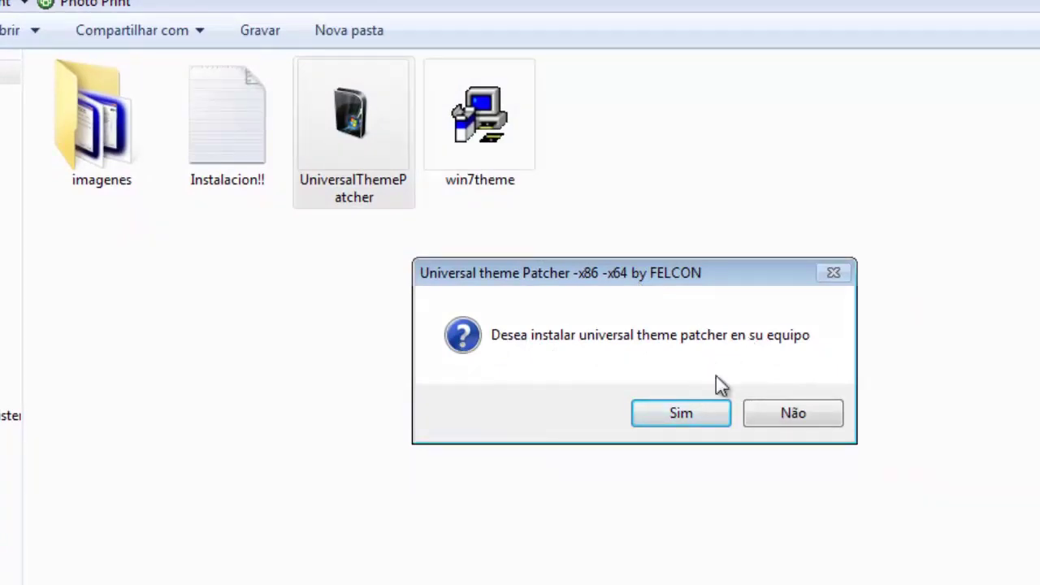
click(680, 413)
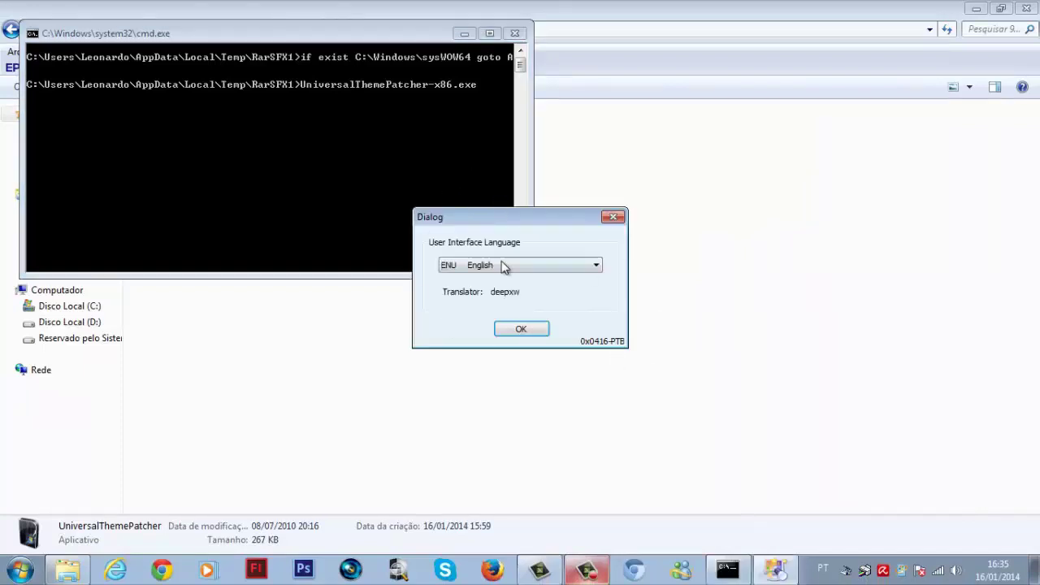
Choose English as the theme patcher's interface language and continue to its main window.
click(513, 269)
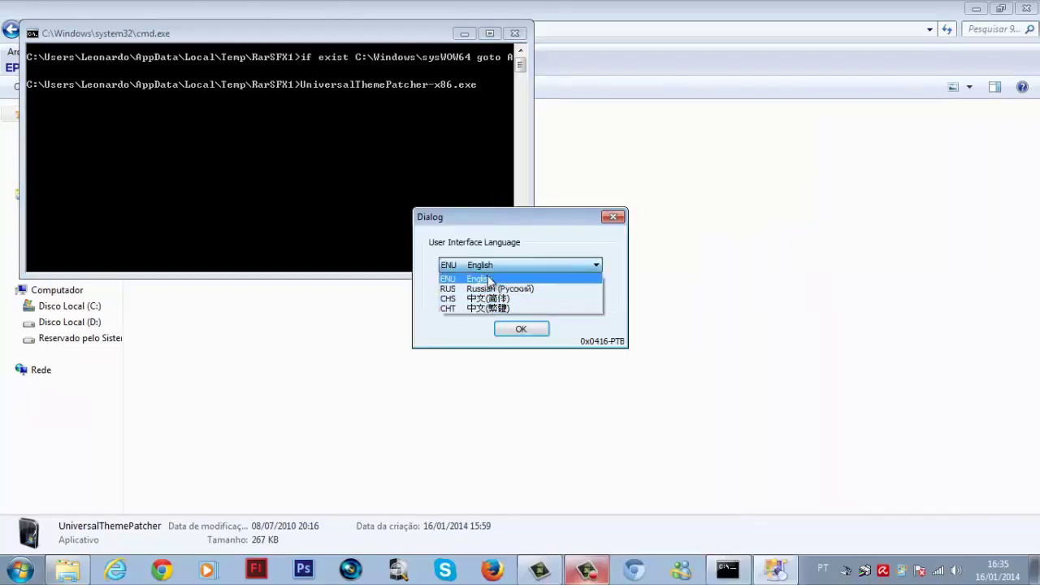
click(488, 279)
click(528, 329)
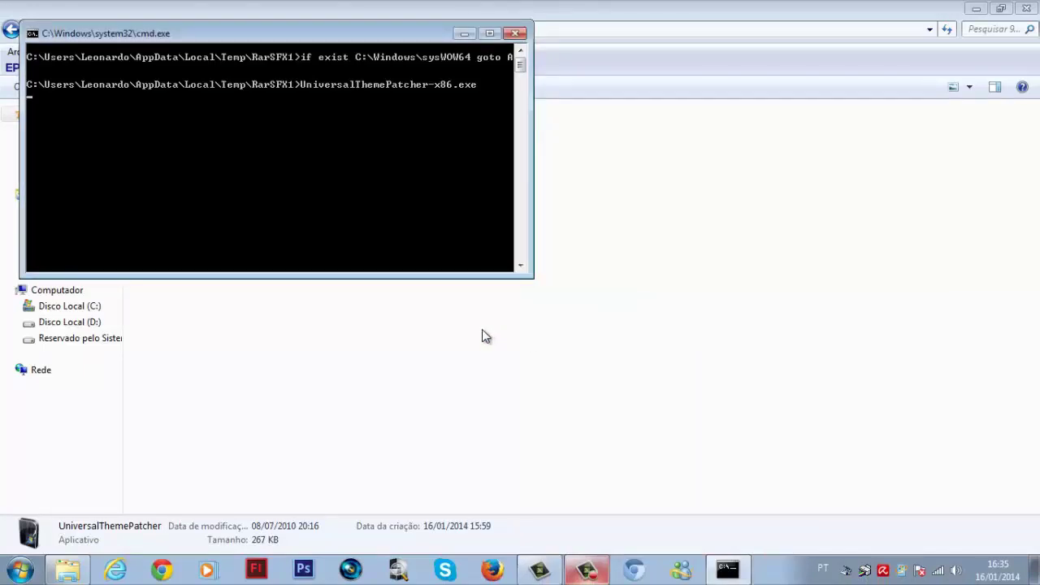
click(575, 369)
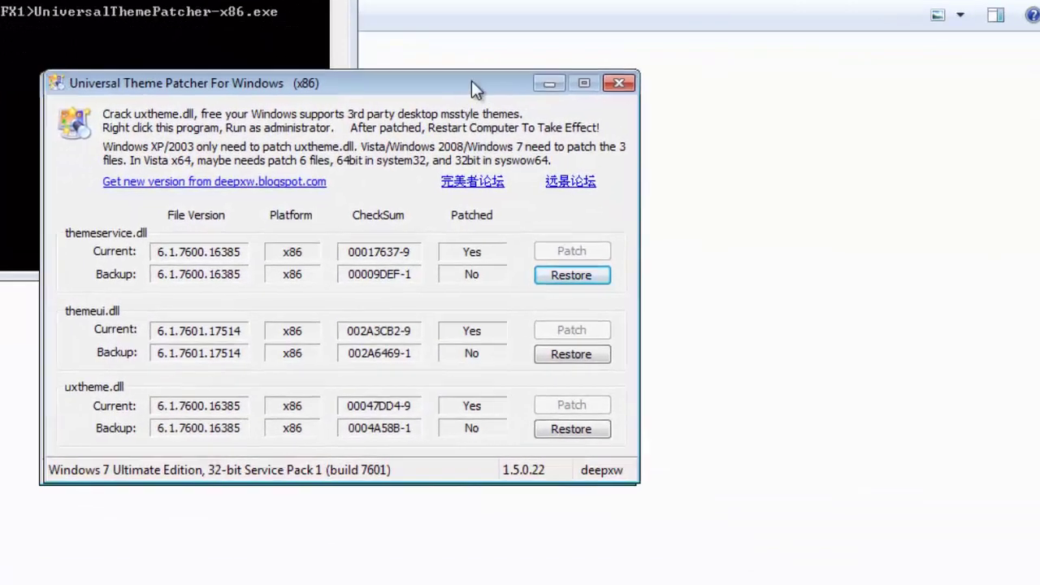
Check the patch status of themeservice.dll, themeui.dll and uxtheme.dll, and close the theme patcher.
drag(542, 26, 526, 33)
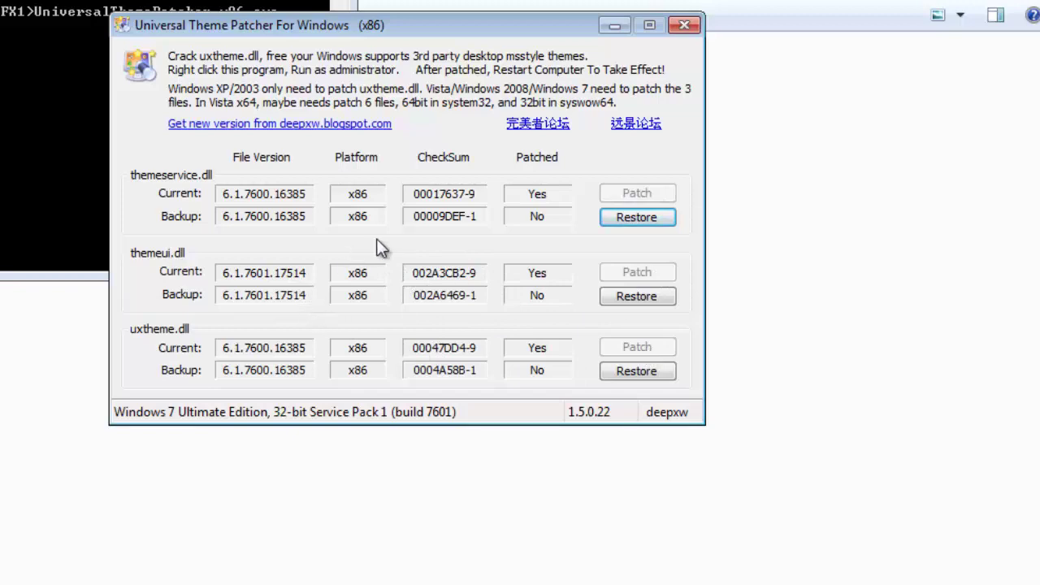
click(684, 26)
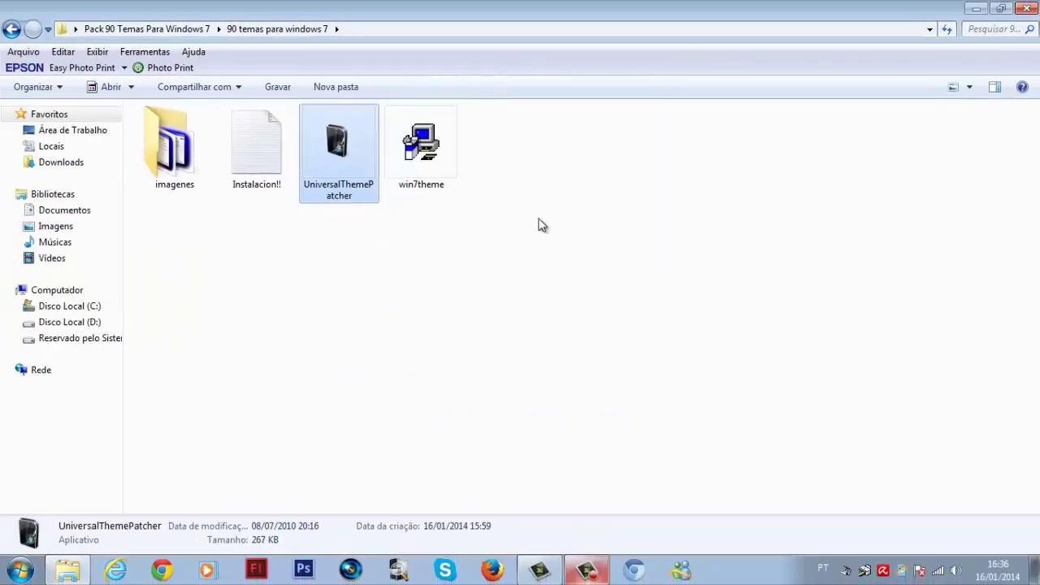
click(439, 224)
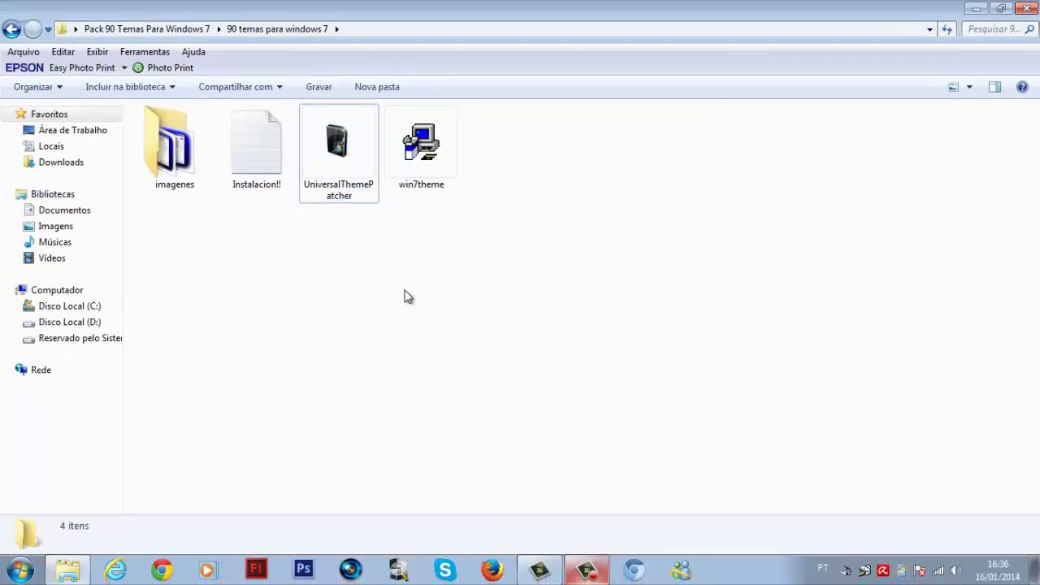
click(975, 9)
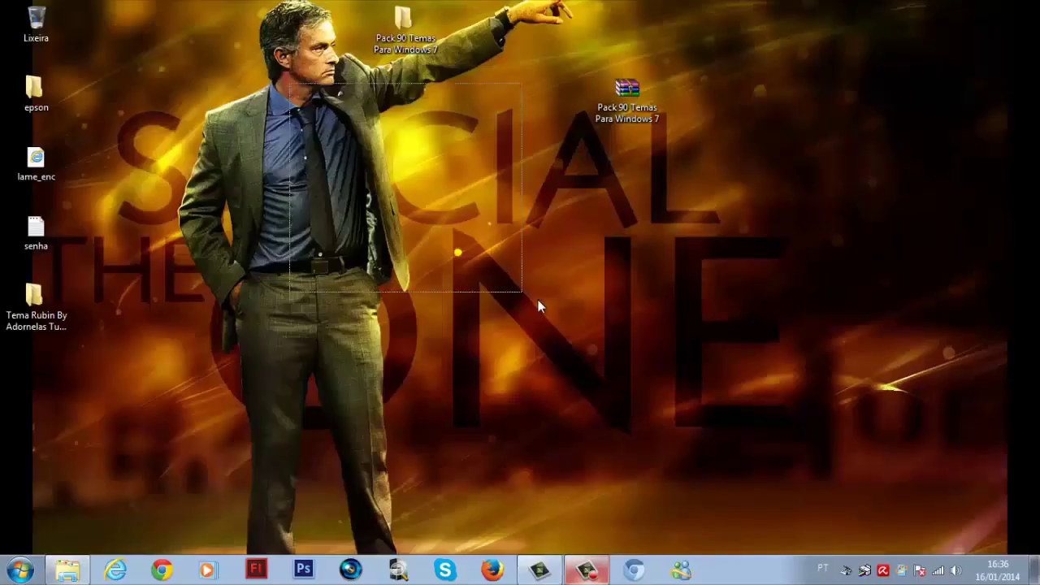
right_click(287, 82)
click(350, 130)
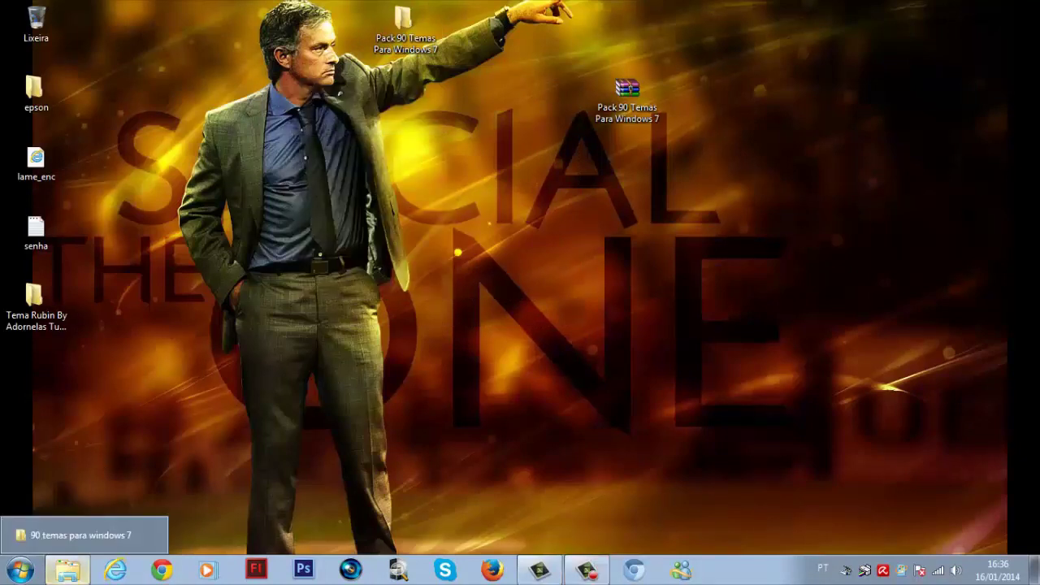
click(66, 569)
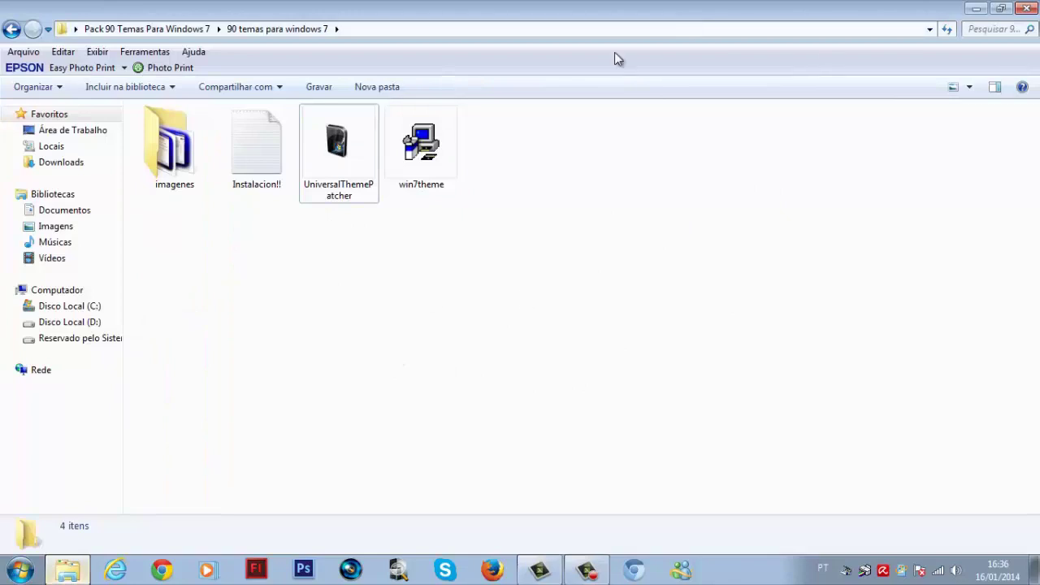
Run the win7theme installer as administrator with Português (Brasil) as the setup language.
click(443, 156)
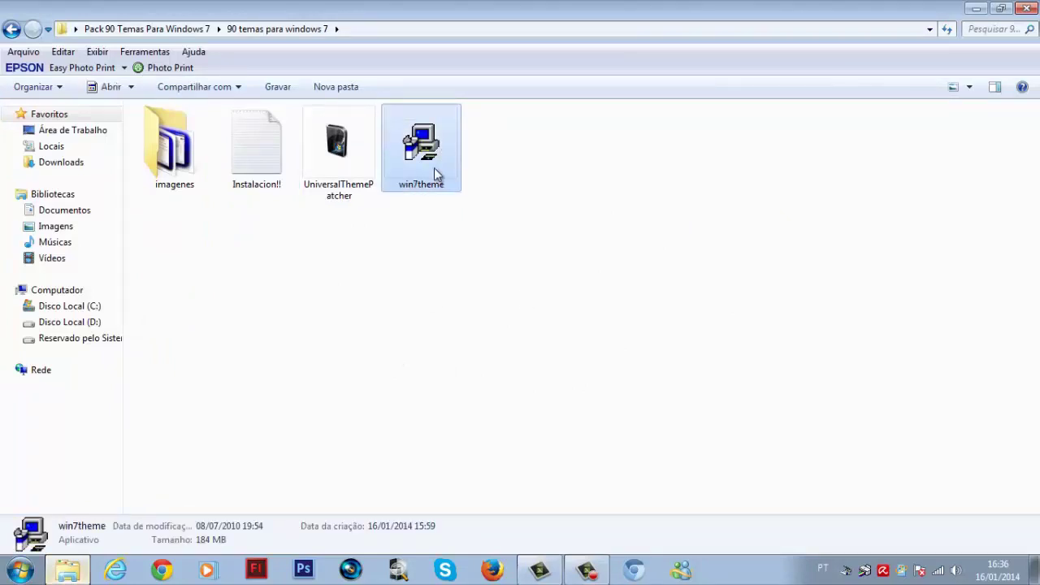
right_click(434, 168)
click(468, 195)
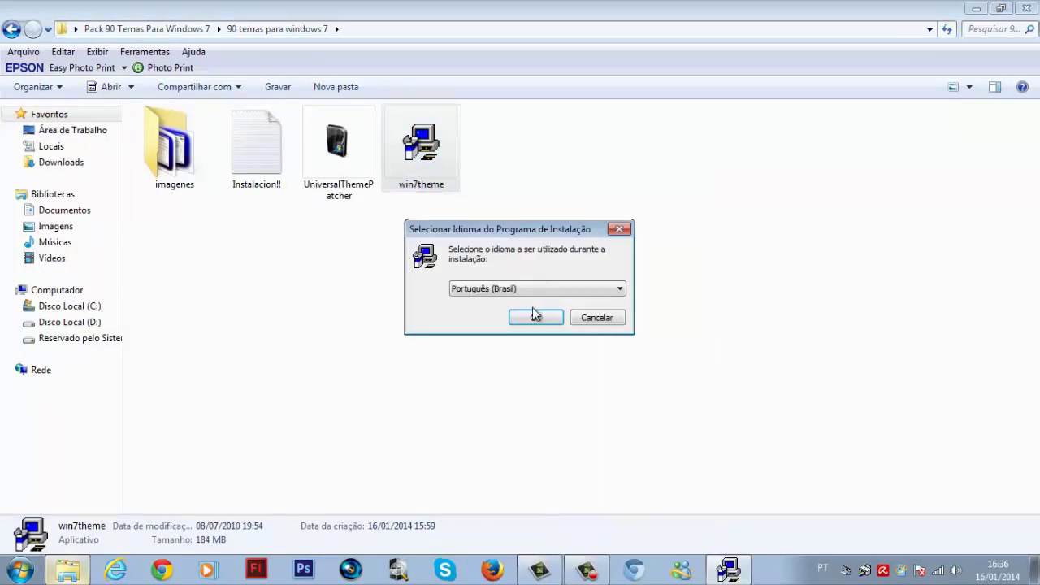
click(536, 317)
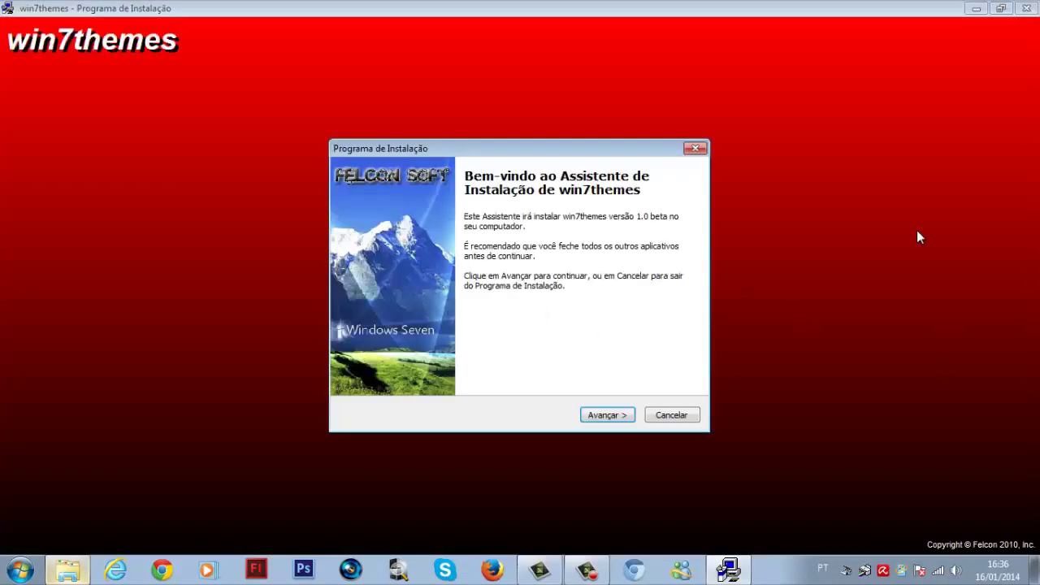
Accept the win7themes licence terms and advance the setup wizard to the Pronto para Instalar page.
click(615, 422)
click(367, 368)
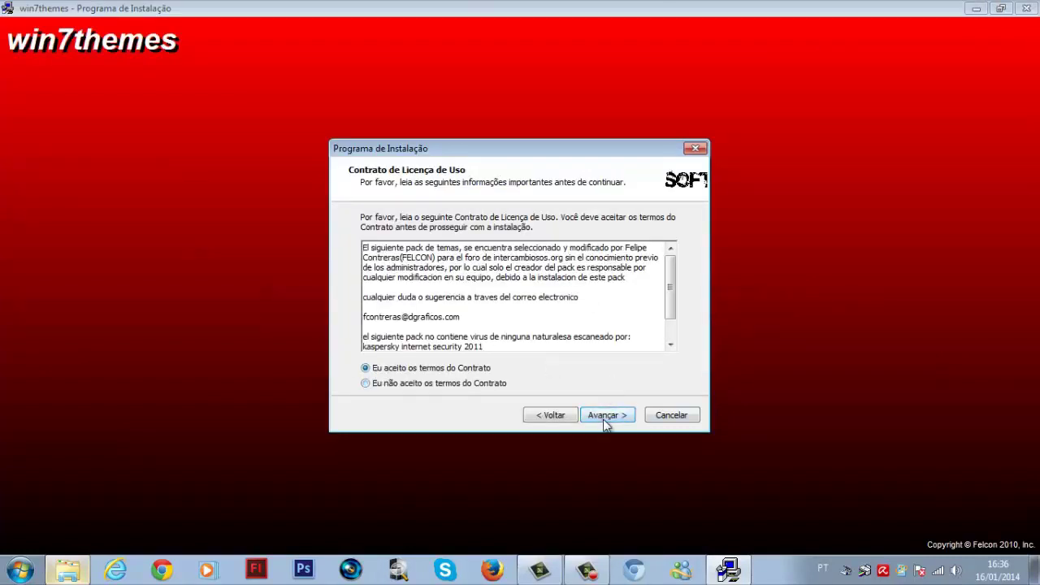
click(604, 422)
click(600, 418)
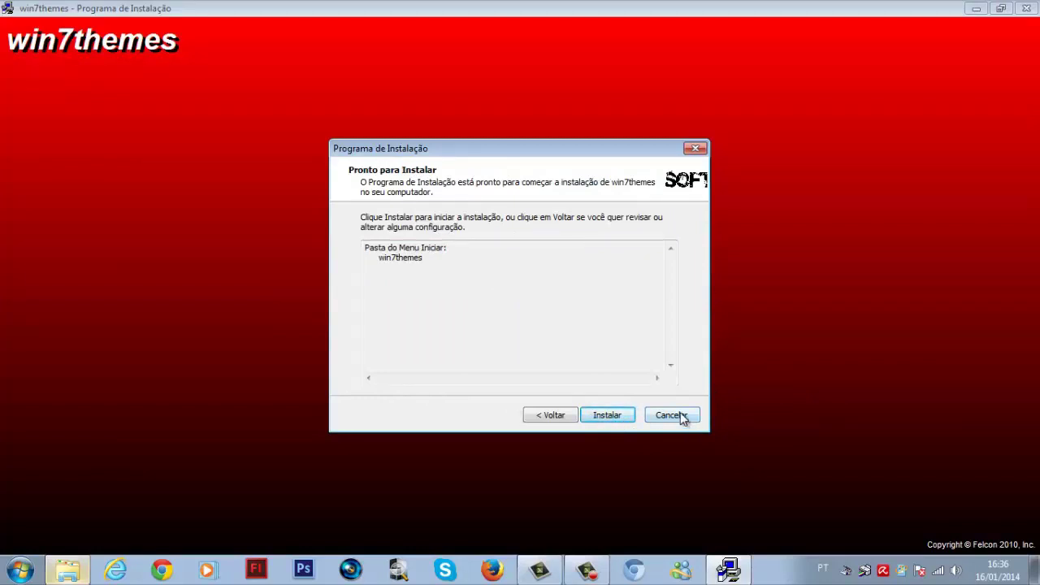
Cancel the win7themes installation, confirm leaving the setup, and close the 90 temas para windows 7 folder window.
click(681, 417)
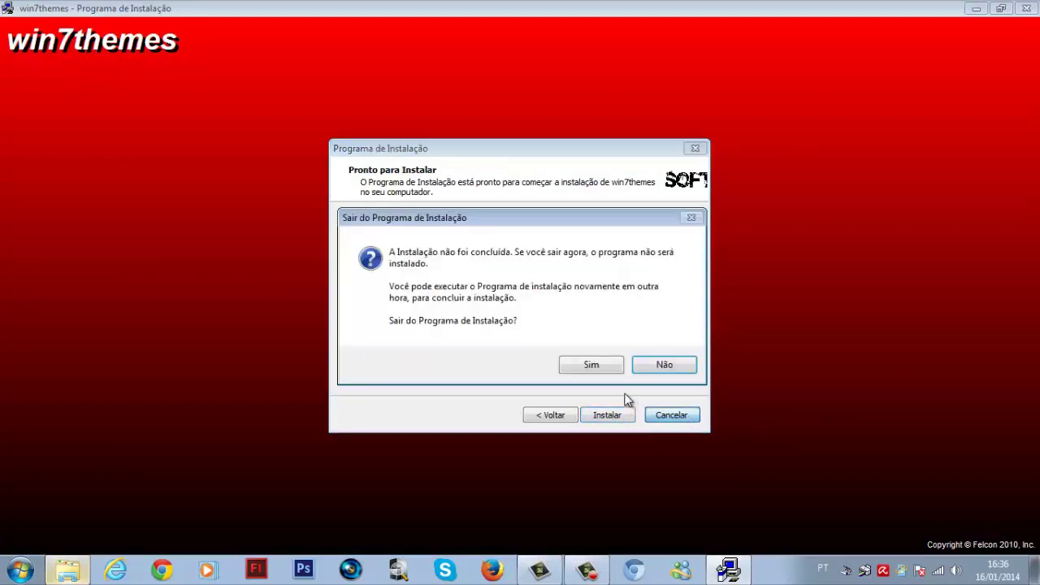
click(617, 367)
click(1034, 7)
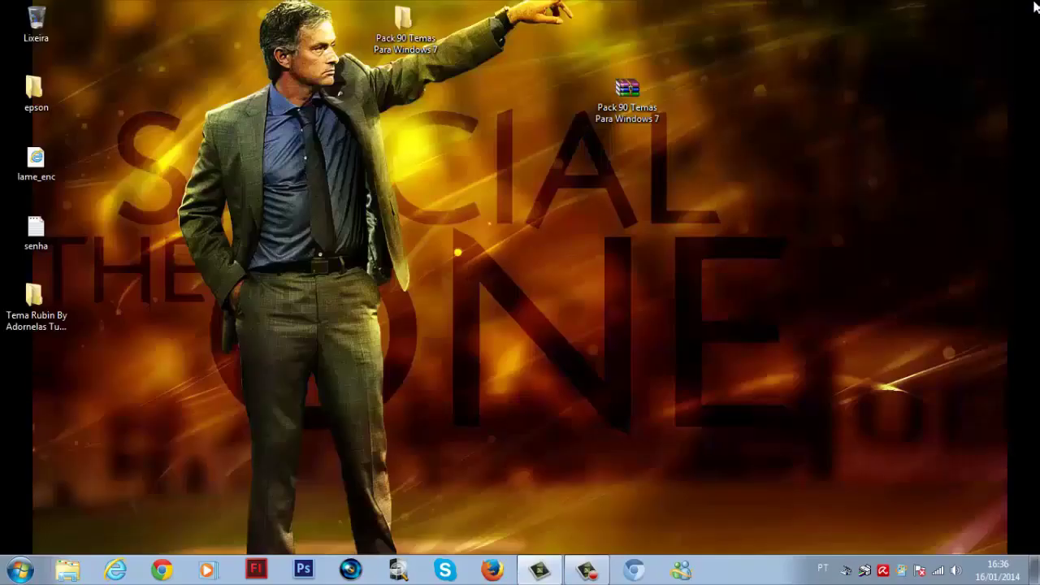
Open the desktop personalization settings and apply the black wolf xtreme theme from Temas Instalados.
right_click(574, 235)
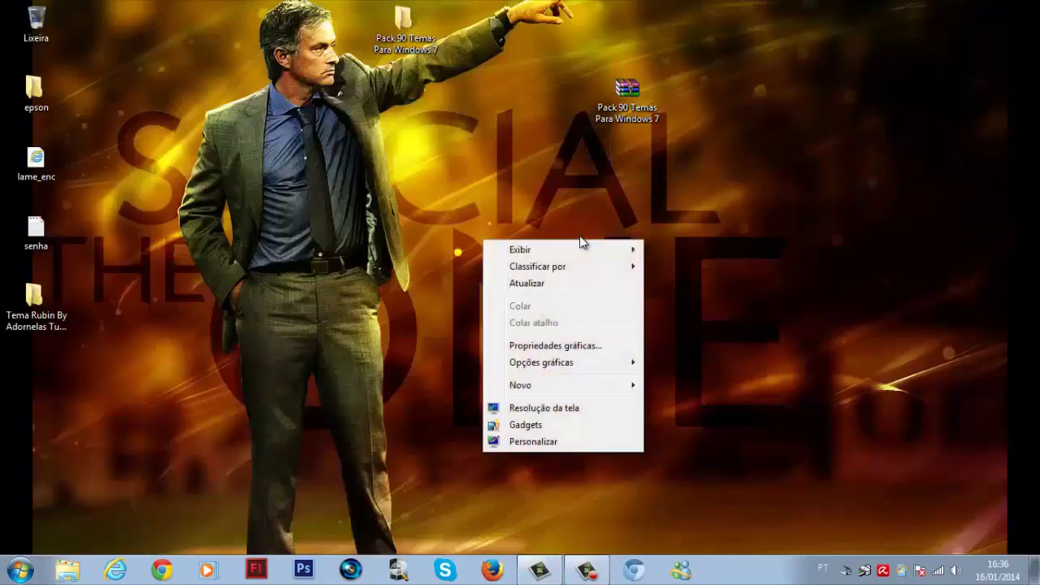
click(536, 438)
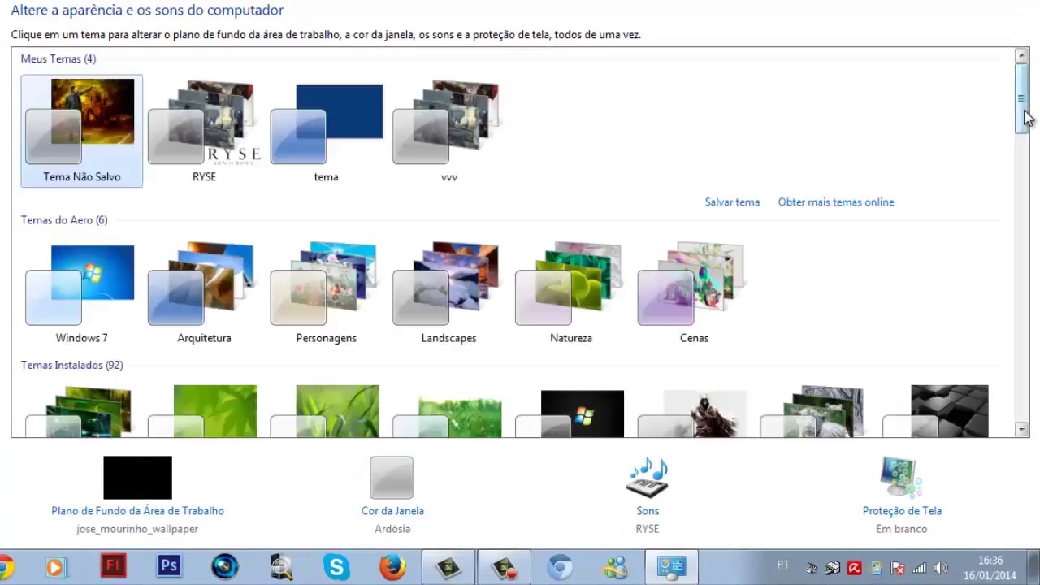
drag(1025, 118, 1026, 176)
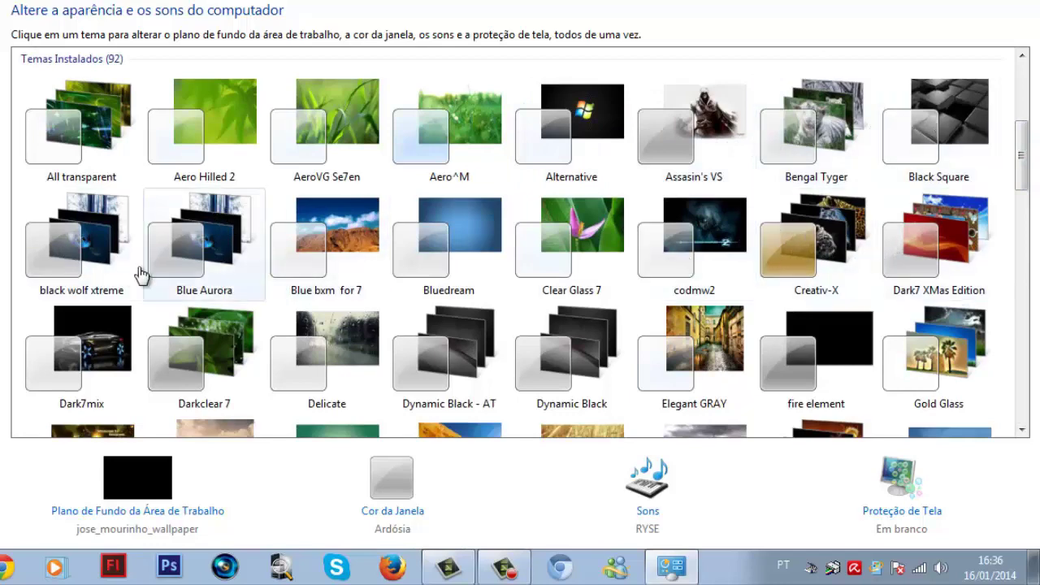
click(68, 254)
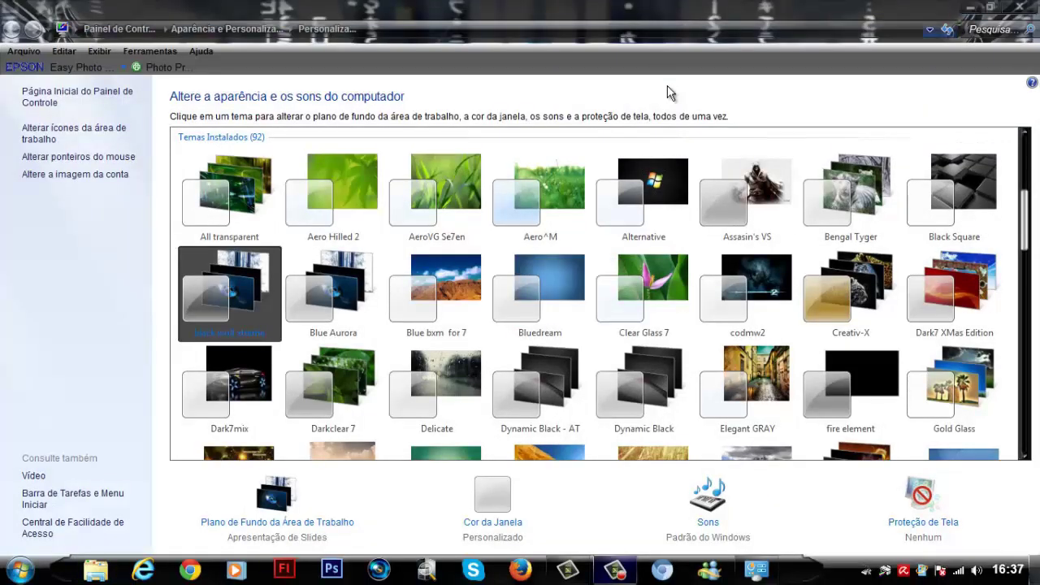
Inspect the desktop, Start menu, Computador window and Downloads folder under the black wolf xtreme theme, and close the folder window.
key(super+d)
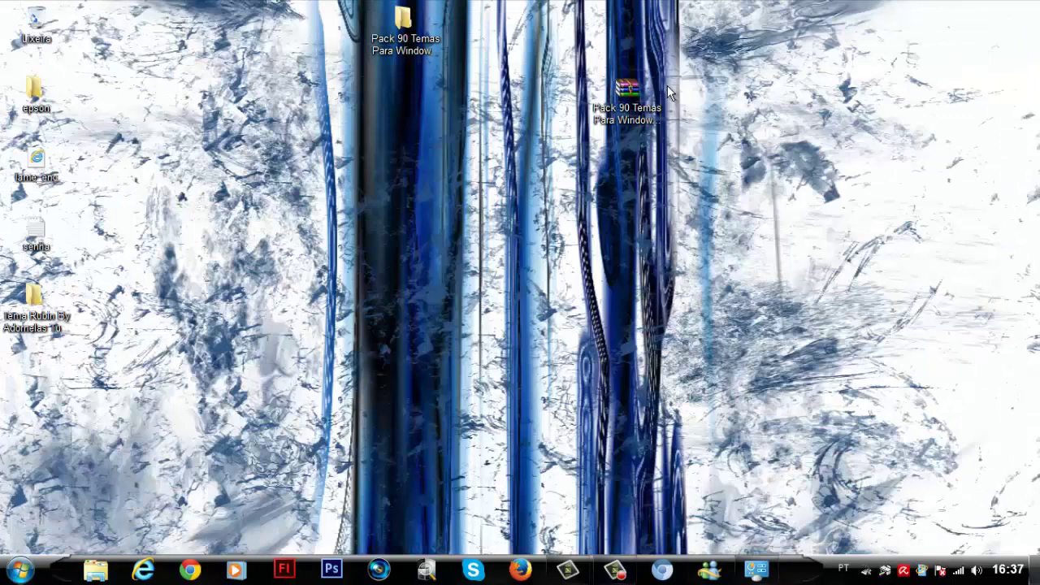
key(super)
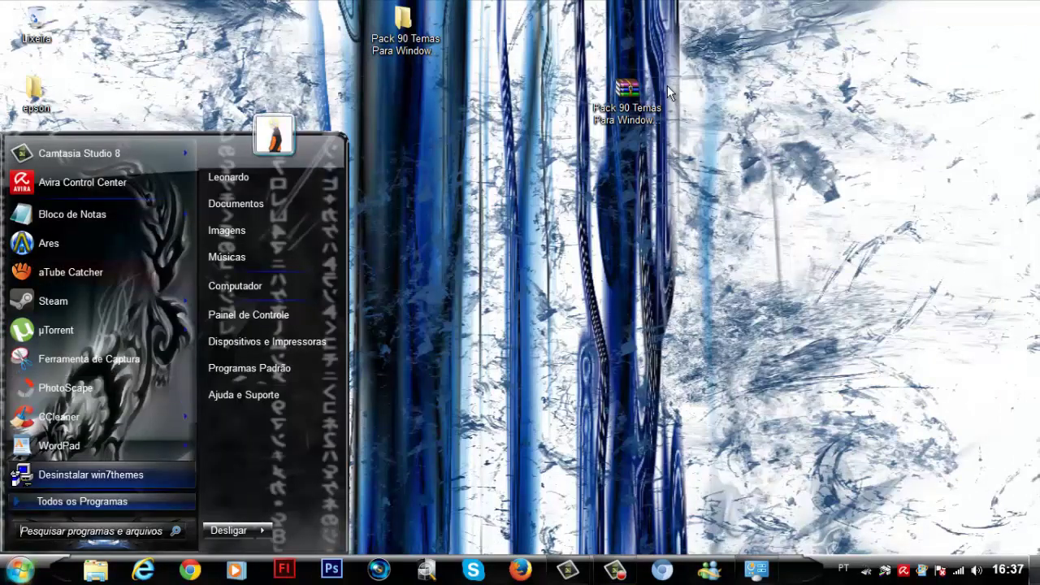
key(Right)
key(Down)
key(Return)
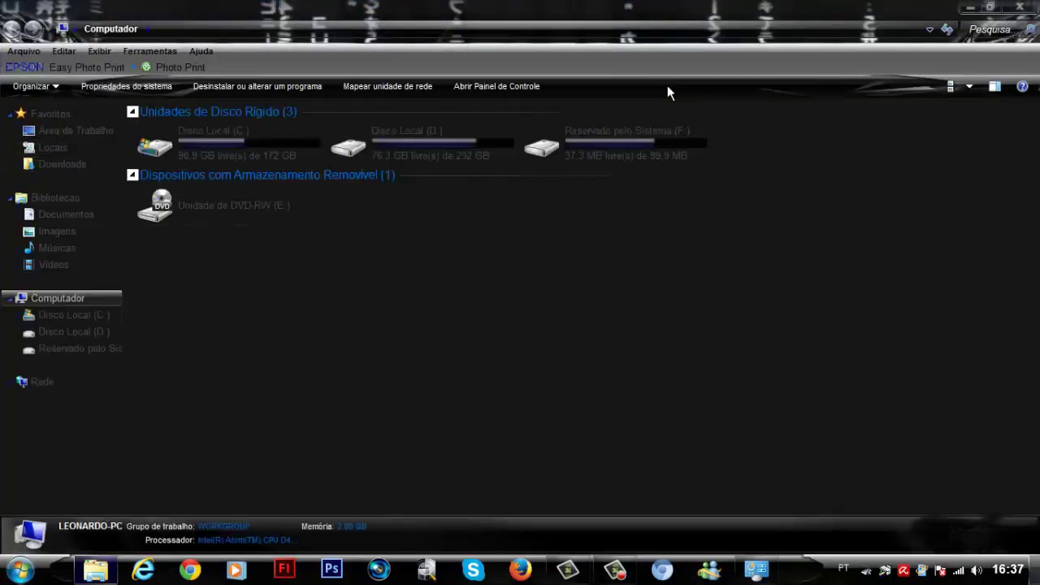
click(62, 164)
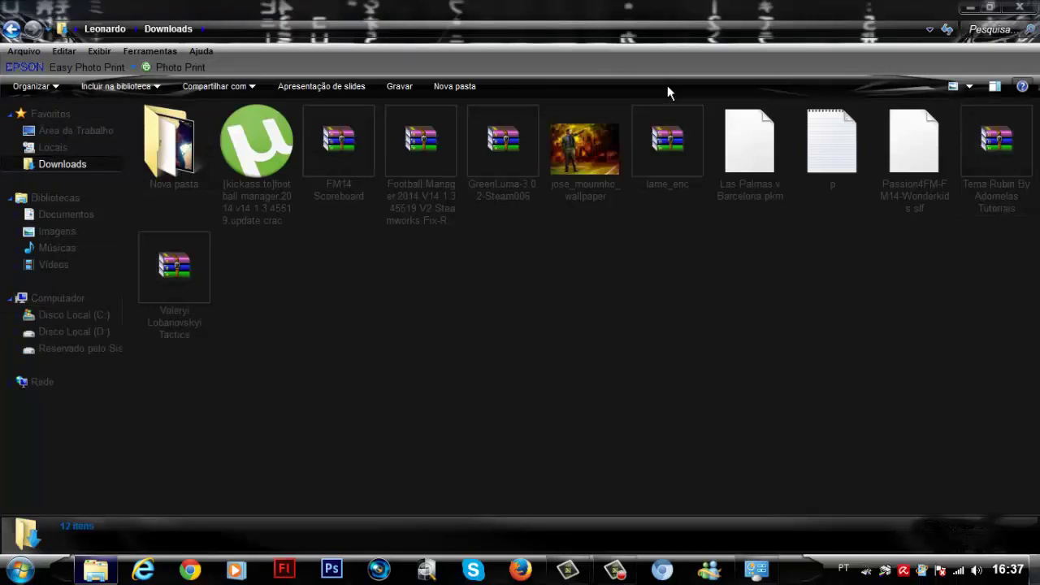
key(alt+F4)
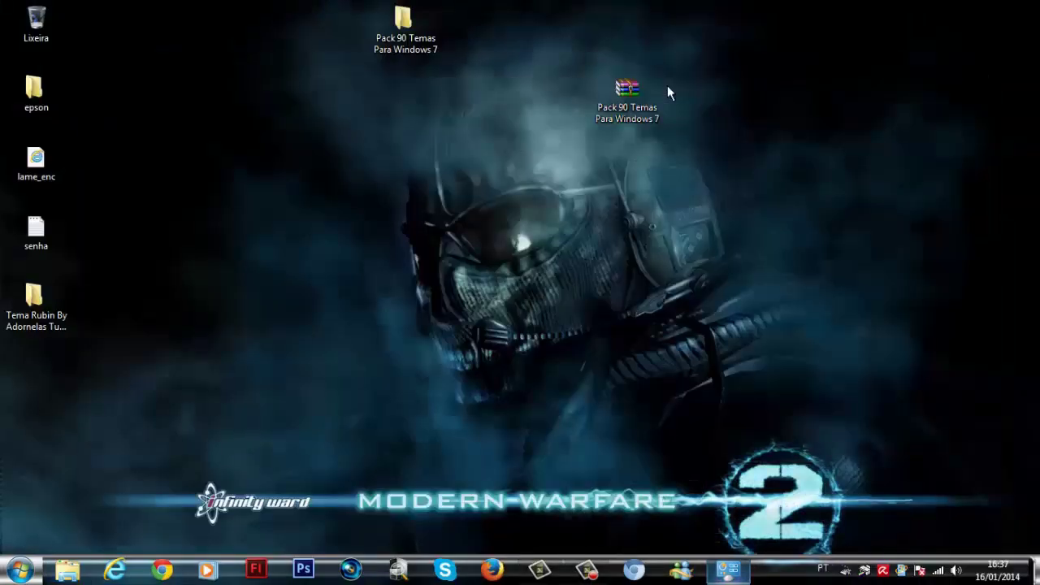
Inspect the Start menu and the Computador, Área de Trabalho and Documentos locations under the codmw2 theme, and close the folder window.
key(super)
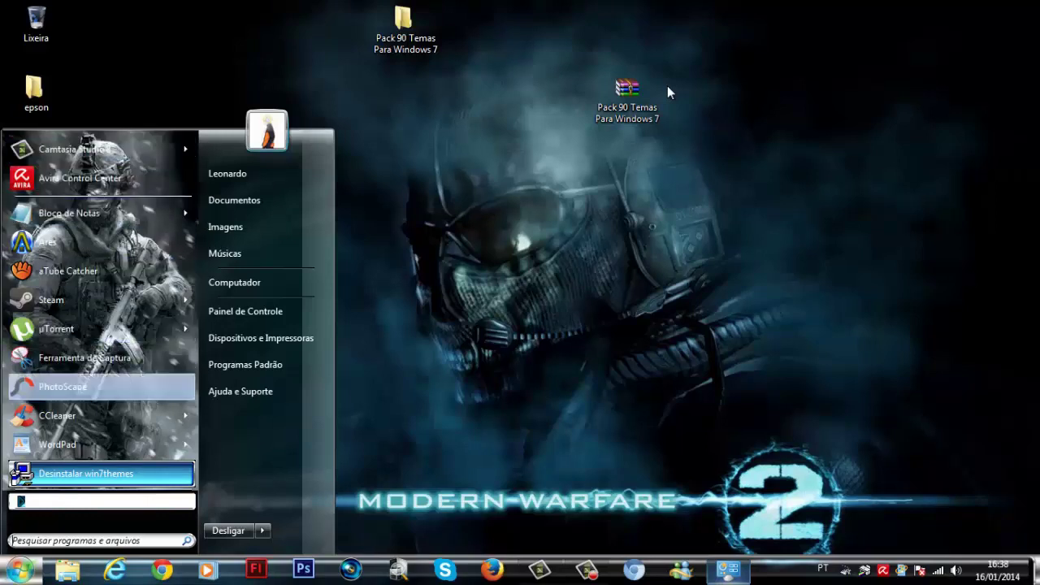
key(Return)
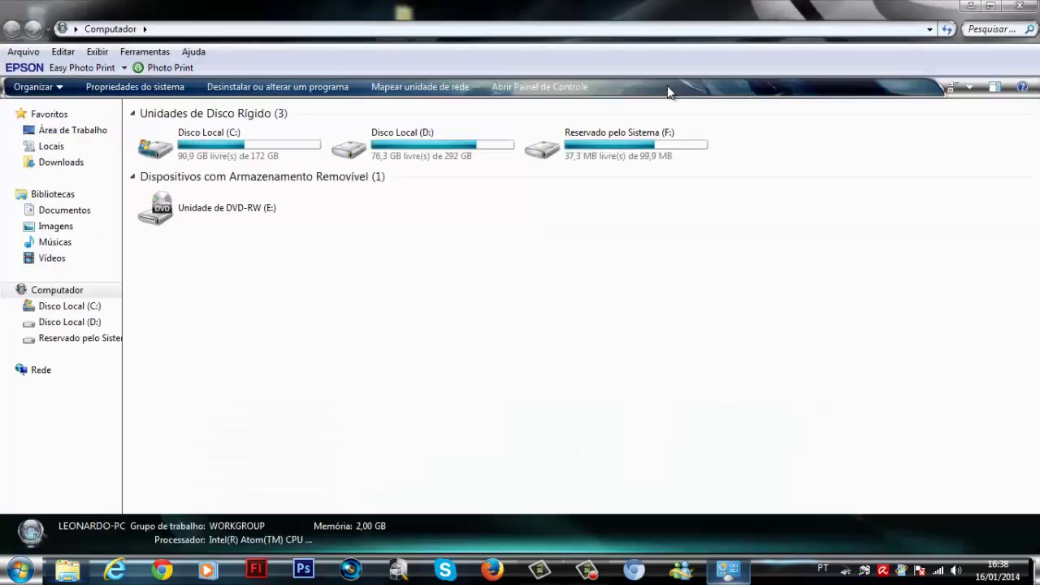
key(Tab)
key(Tab)
key(Down)
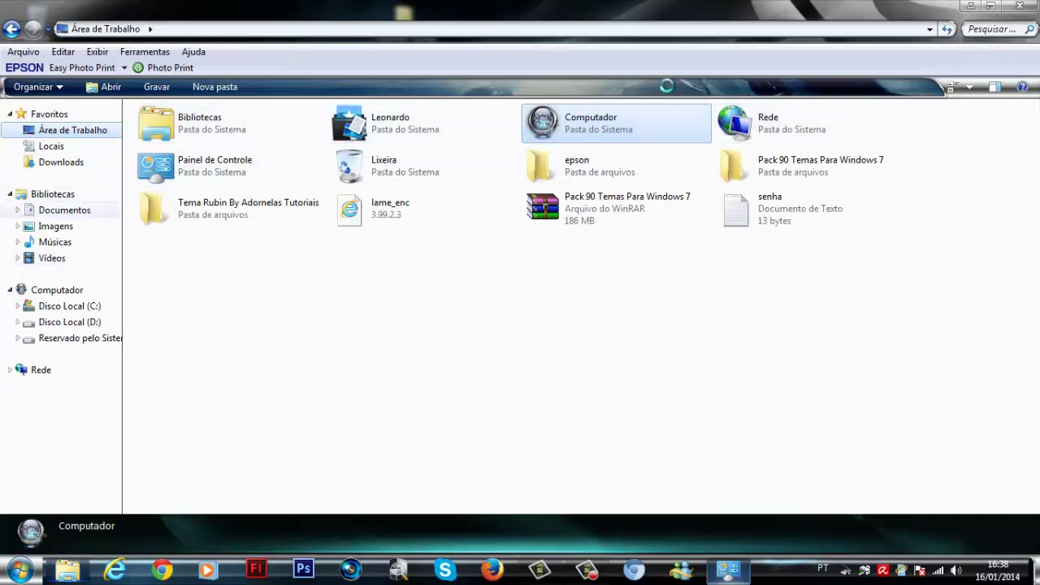
key(Down)
key(Down)
key(Down)
key(Down)
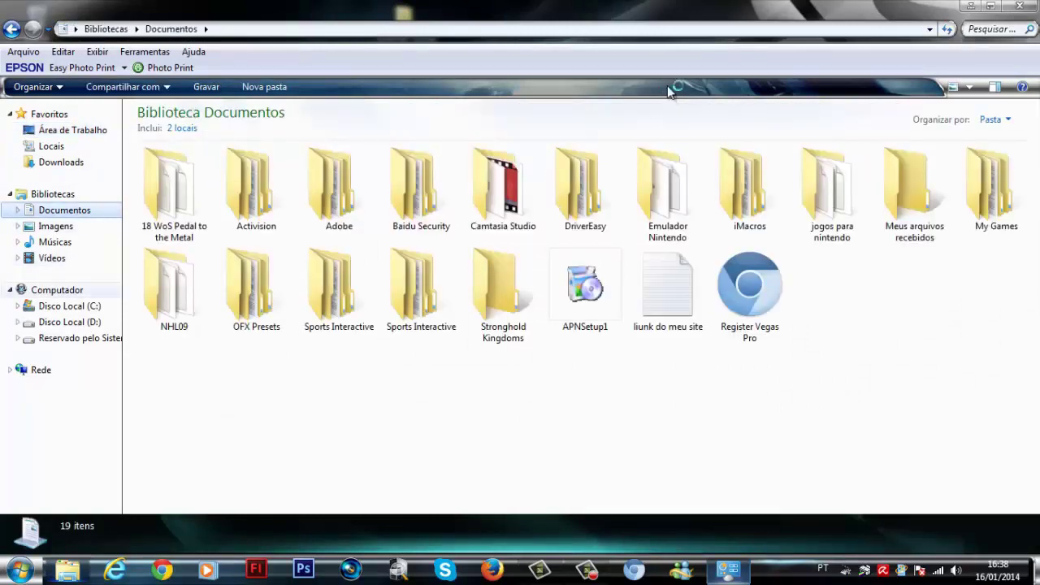
key(Down)
key(Down)
key(Down)
key(Down)
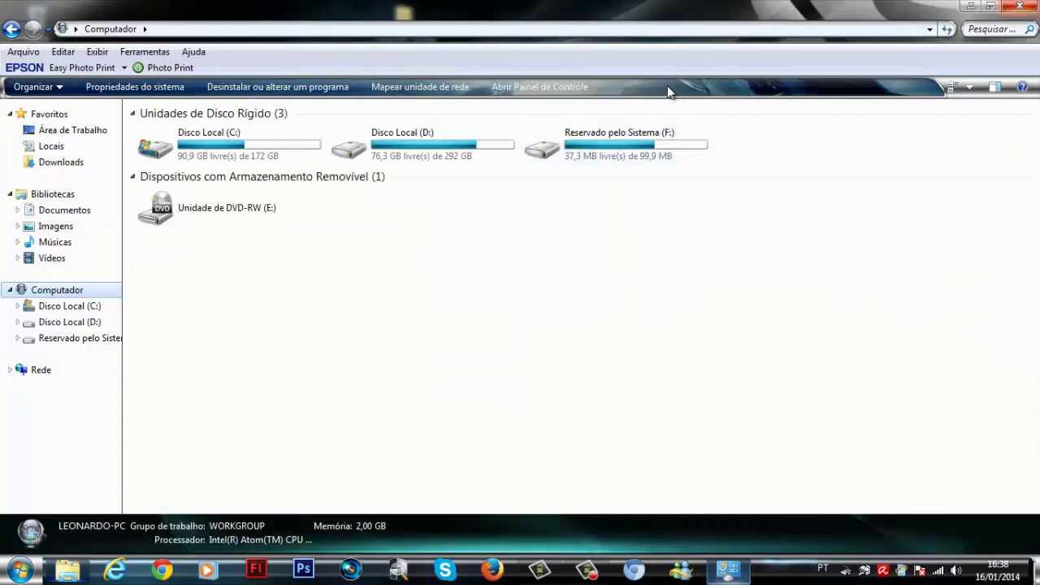
key(alt+F4)
Refresh the desktop twice and move the Pack 90 Temas Para Windows 7 archive level with the folder of the same name.
drag(335, 367, 221, 1)
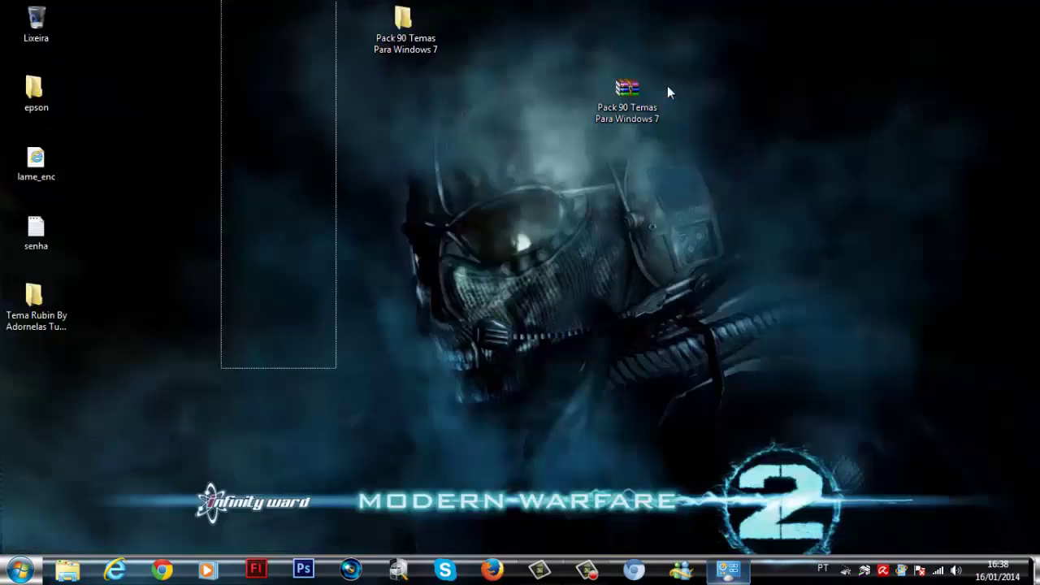
right_click(221, 1)
key(Down)
key(Down)
key(Down)
key(Return)
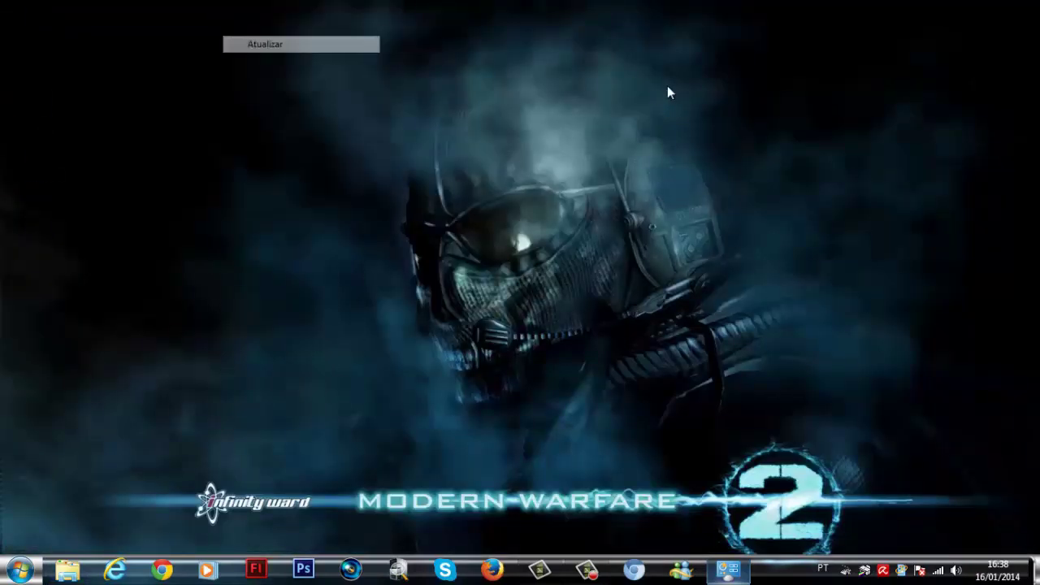
key(shift+F10)
key(Down)
key(Down)
key(Down)
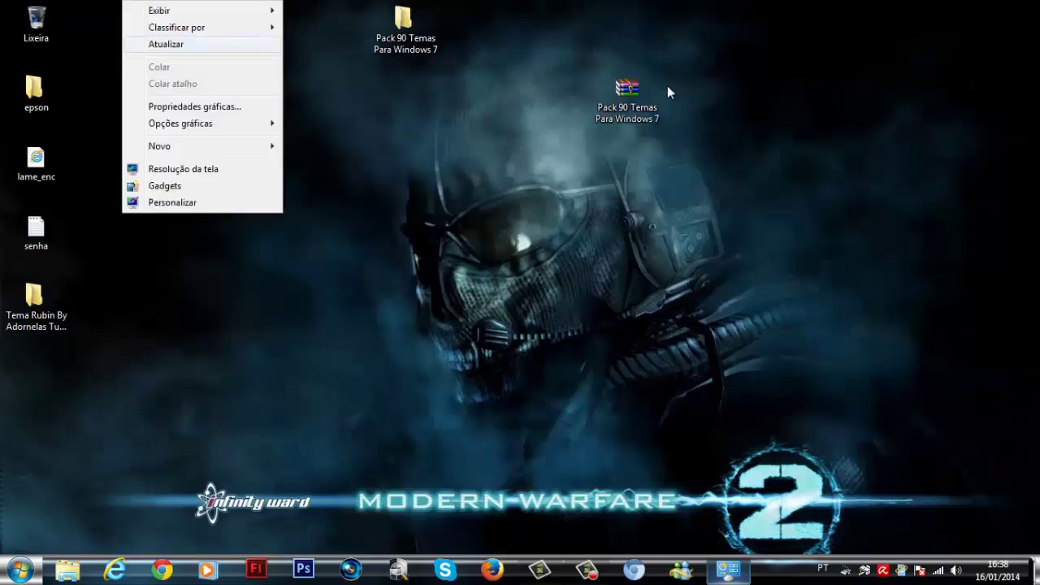
key(Return)
drag(627, 98, 669, 92)
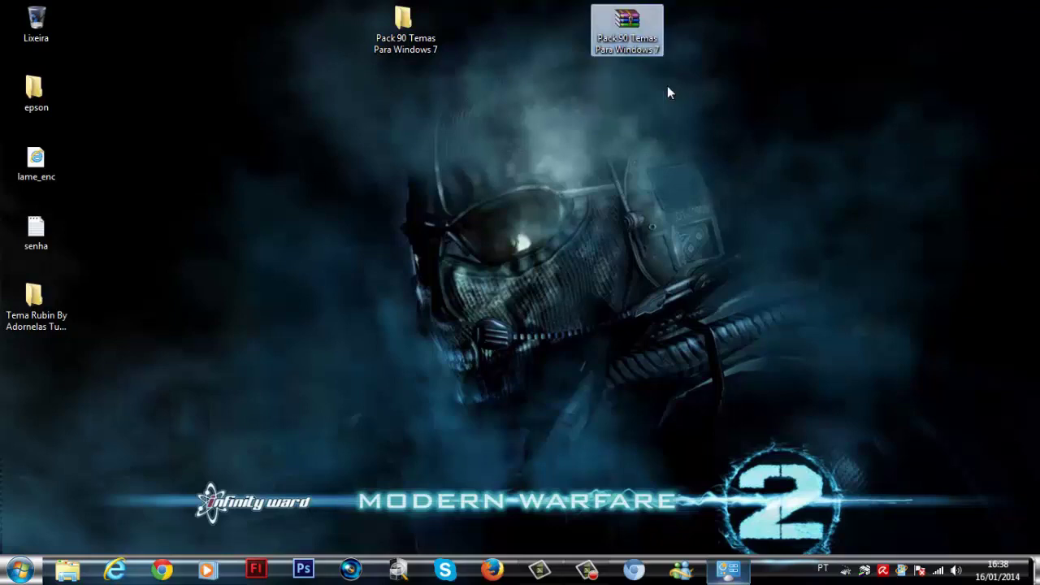
Start UniversalThemePatcher from the extracted pack's 90 temas para windows 7 folder and decline its installation prompt.
key(Left)
key(Return)
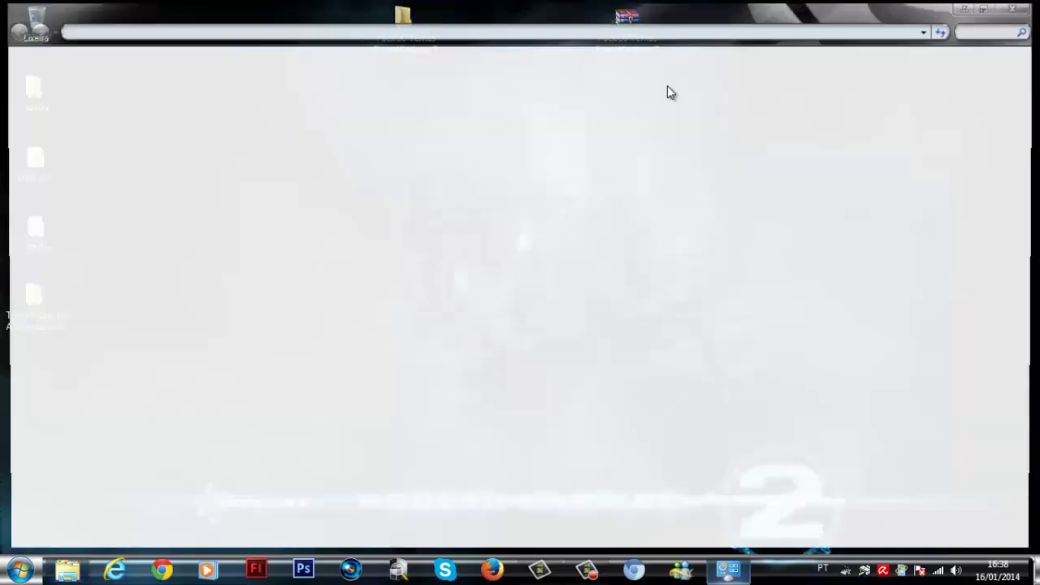
key(Right)
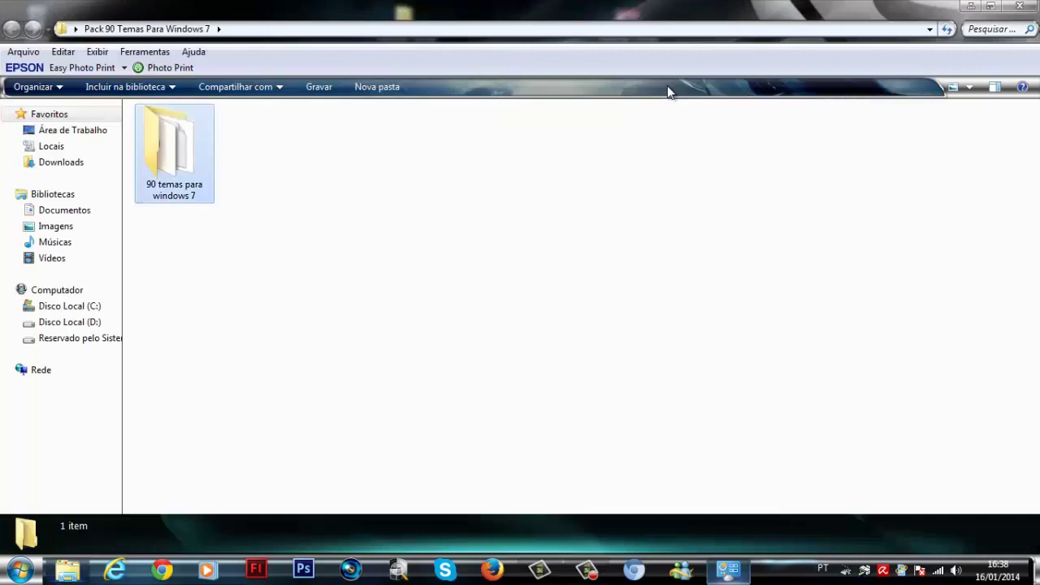
key(Return)
key(u)
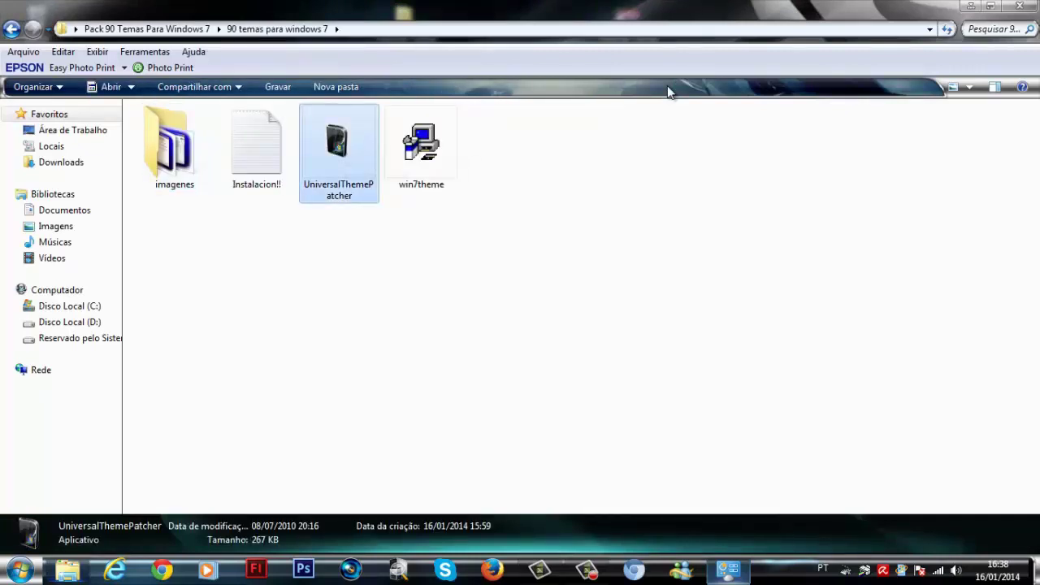
key(Return)
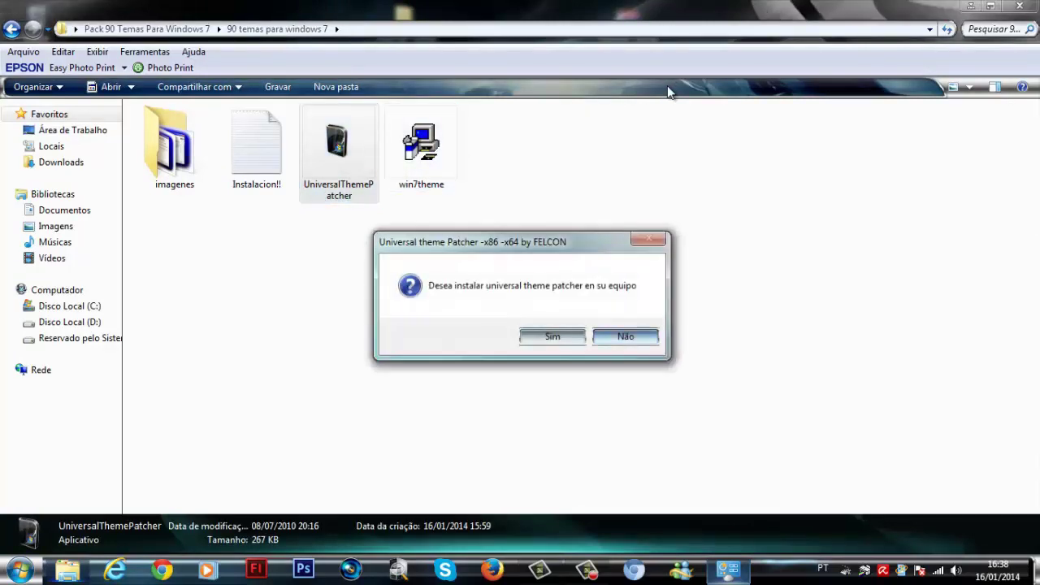
key(Return)
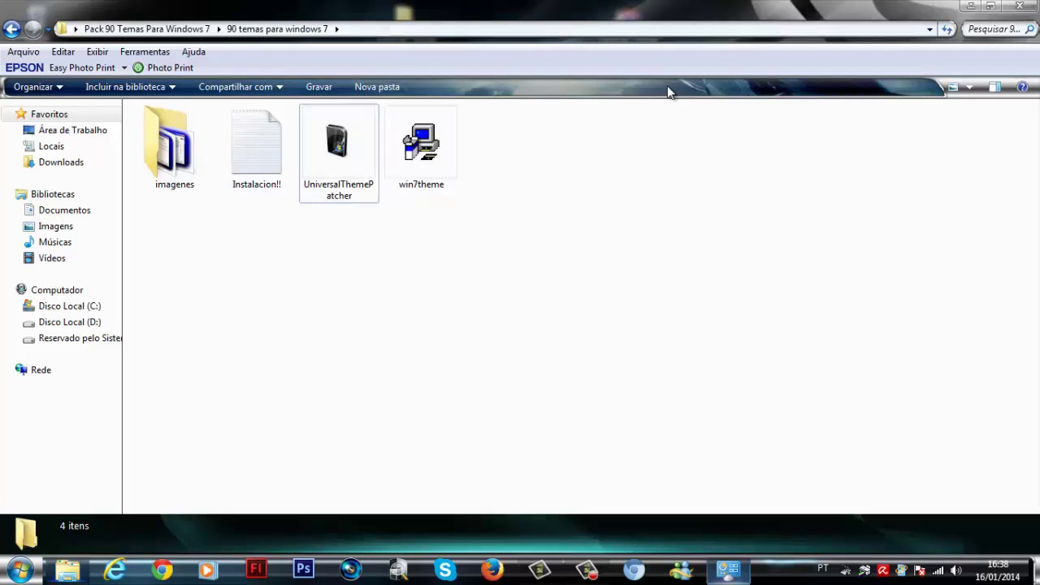
Try to run the win7theme installer as administrator, and close the 90 temas para windows 7 folder window.
key(Right)
key(Return)
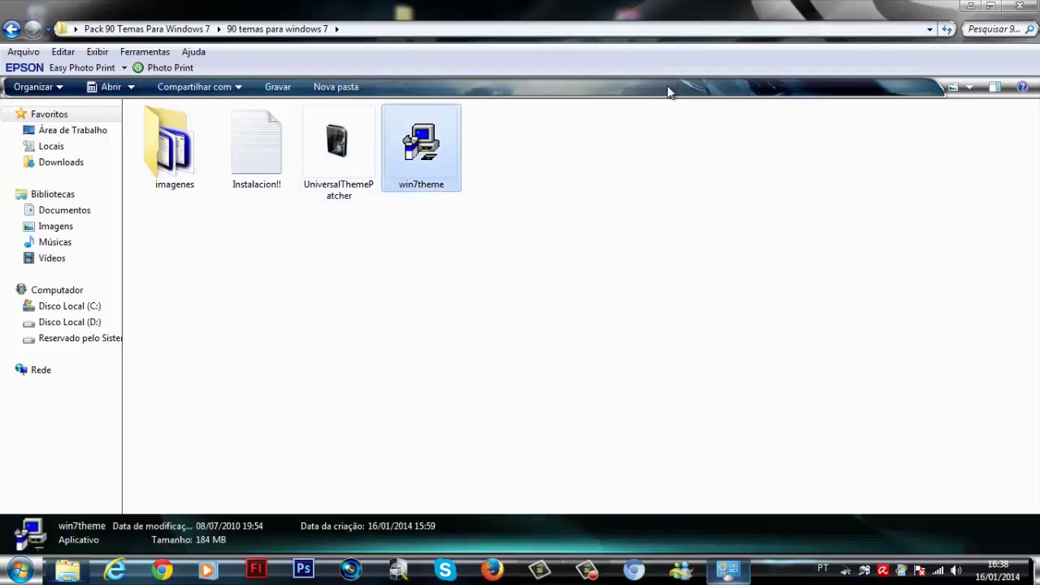
key(shift+F10)
key(Down)
key(Down)
key(Return)
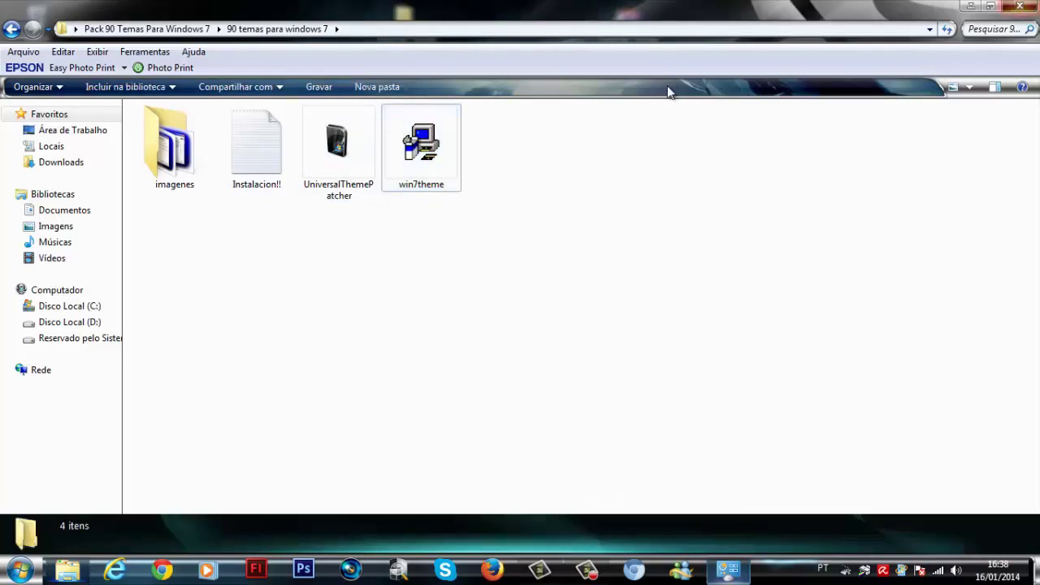
key(alt+F4)
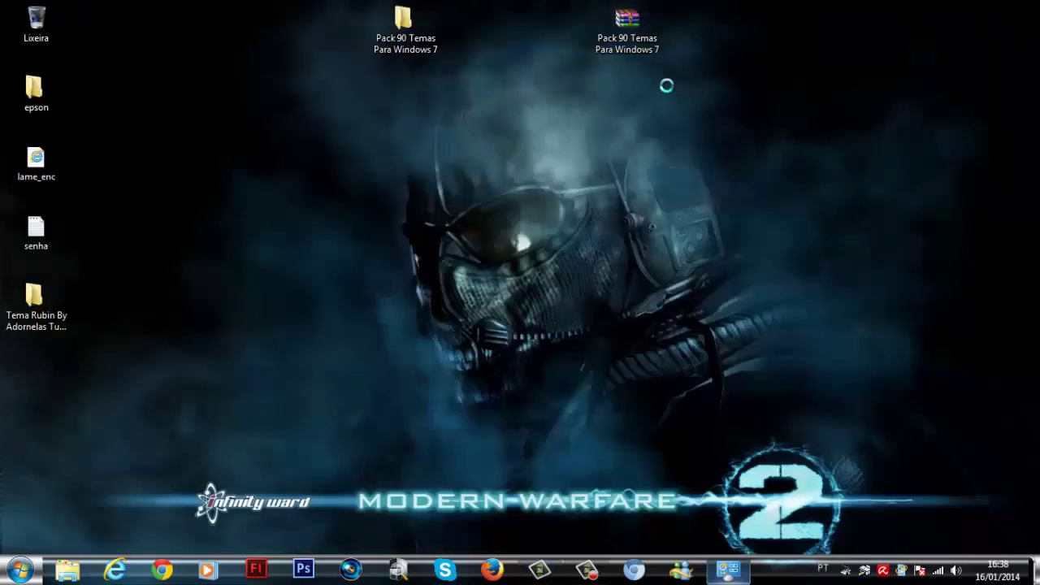
Reopen the personalization settings and apply the SEVEN AERO SHINE BLACK TASKBAR SHINE 1 theme from Temas Instalados.
right_click(348, 129)
key(Return)
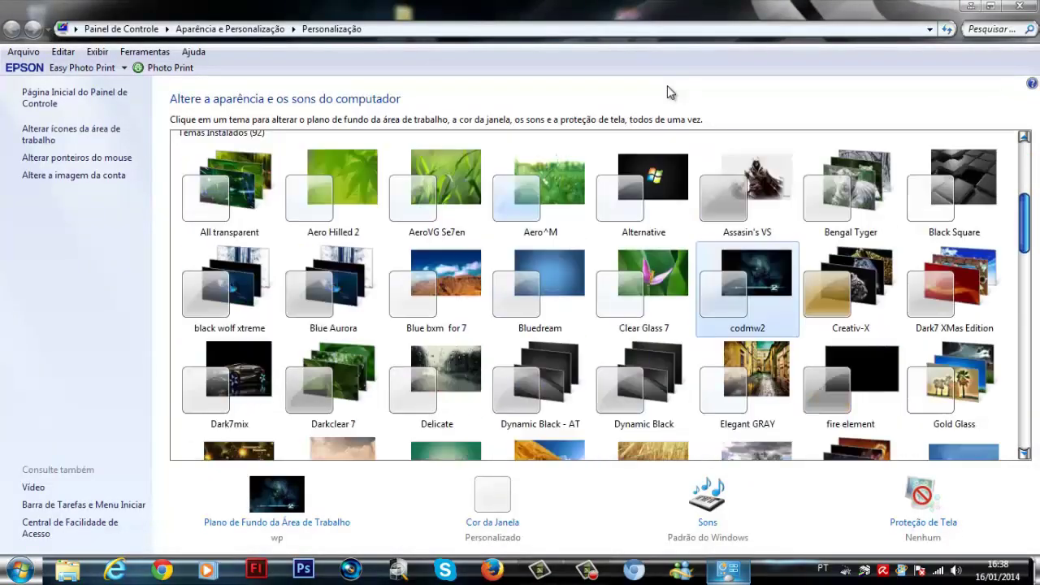
scroll(668, 88, down, 2)
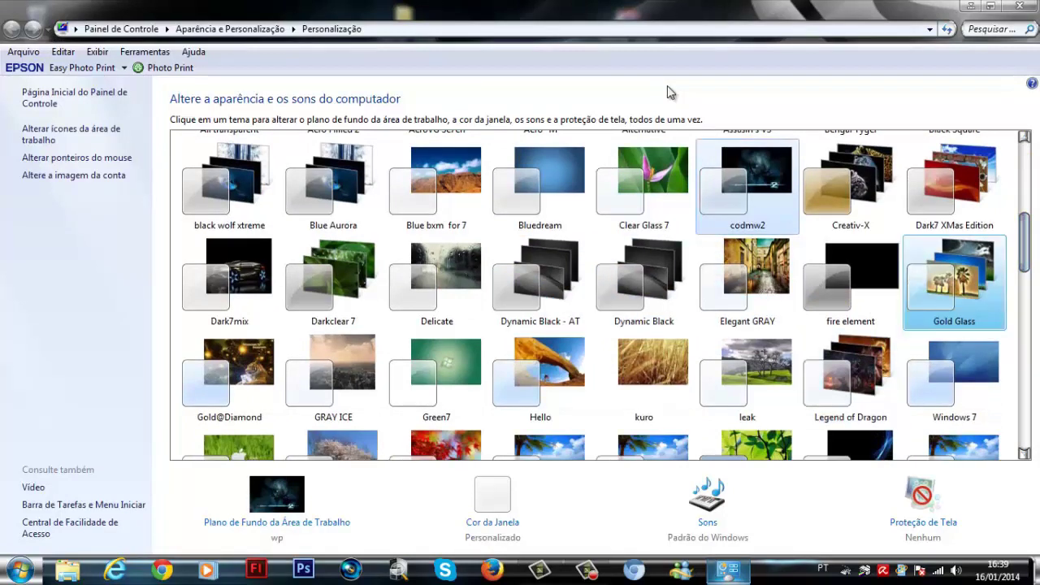
scroll(668, 92, down, 7)
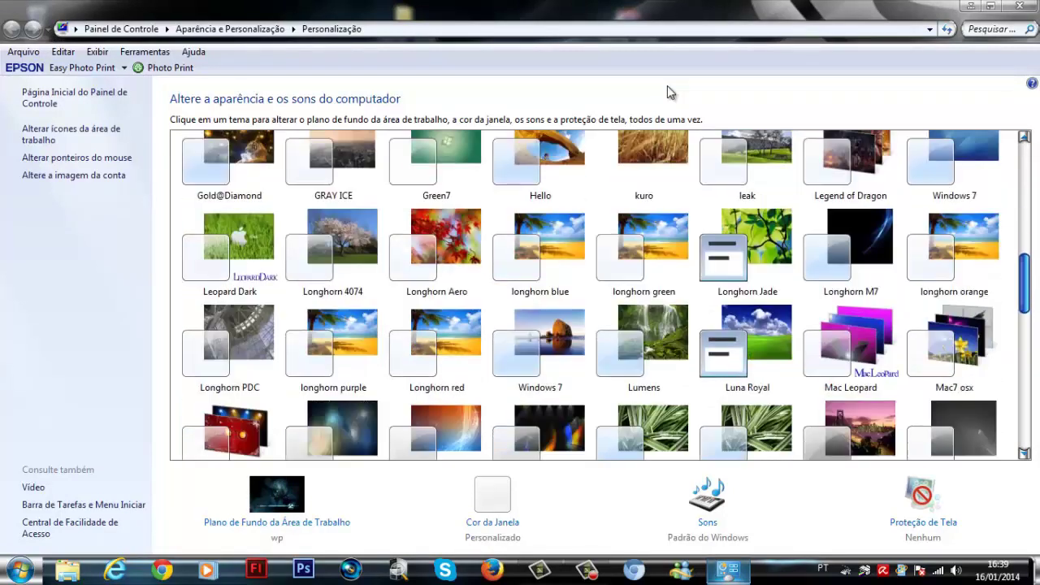
scroll(669, 92, down, 4)
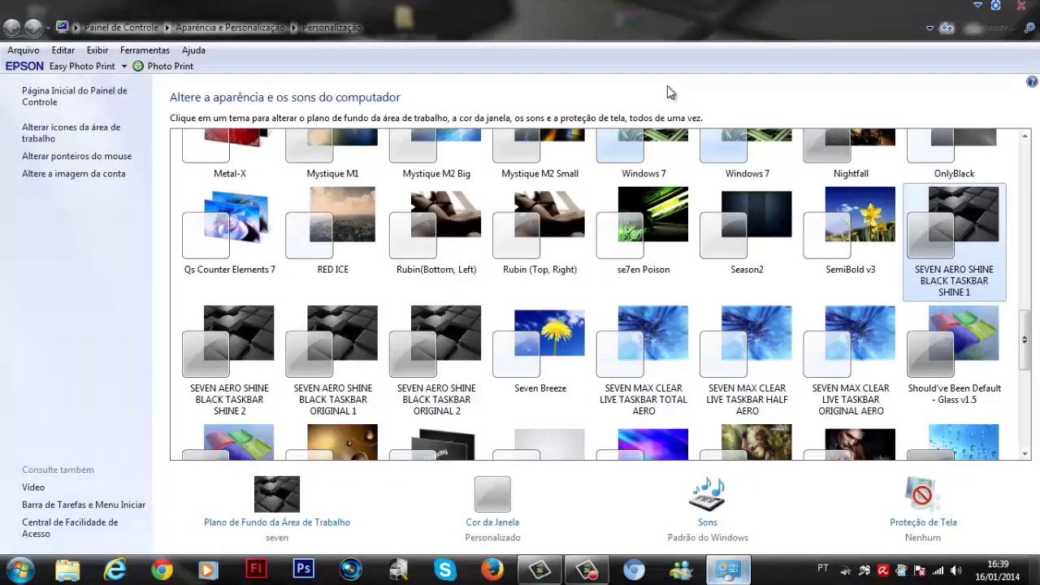
Inspect the desktop and Start menu under the SEVEN AERO SHINE BLACK TASKBAR SHINE 1 theme, and dismiss the Start menu.
key(super+d)
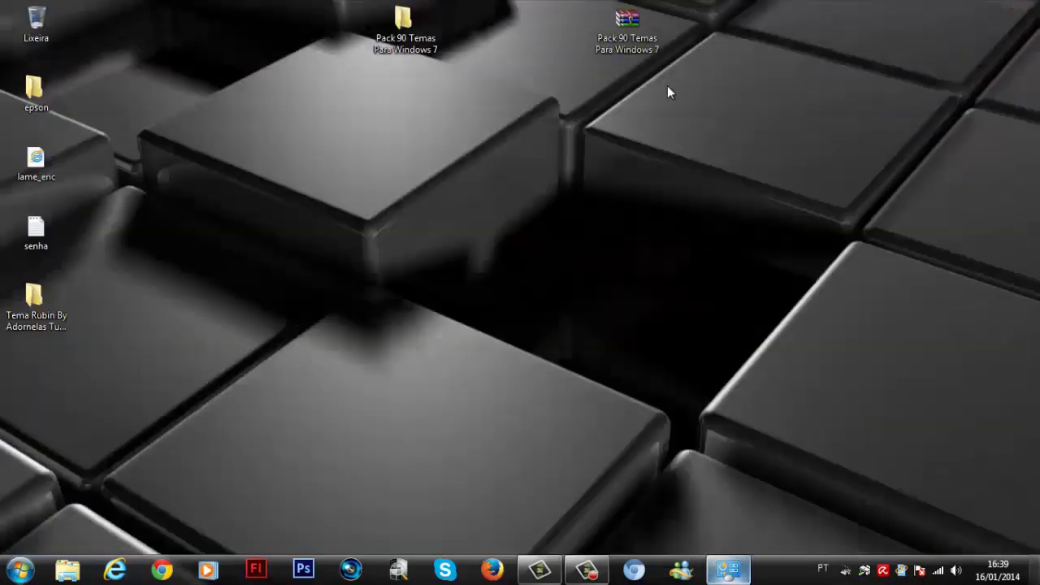
key(super)
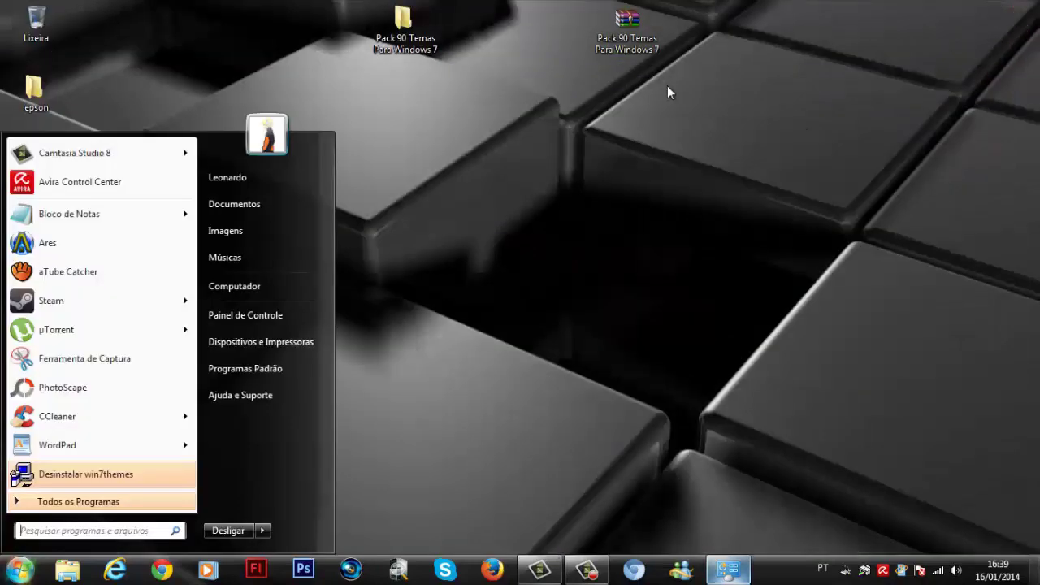
key(Escape)
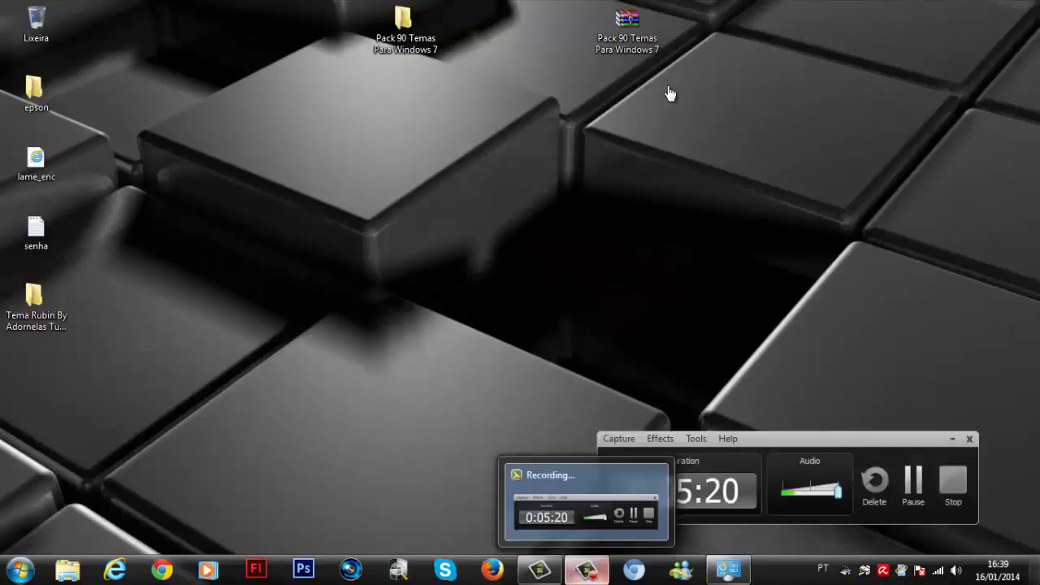